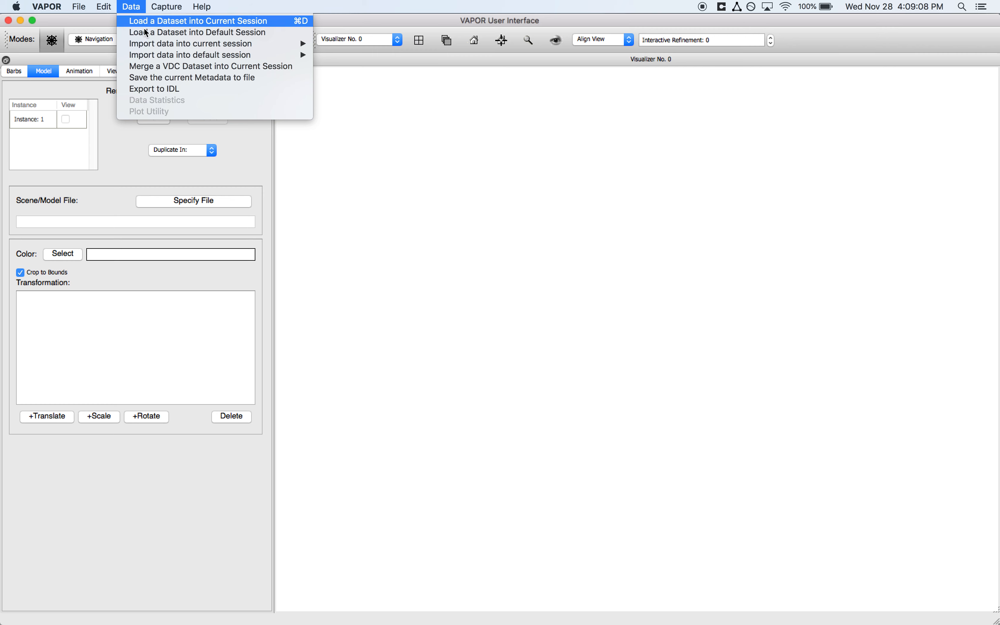
Import the wrfout_d02 data file ending in 5-08-30_00 from the wrf folder into the current session
mouse_move(248, 44)
left_click(333, 45)
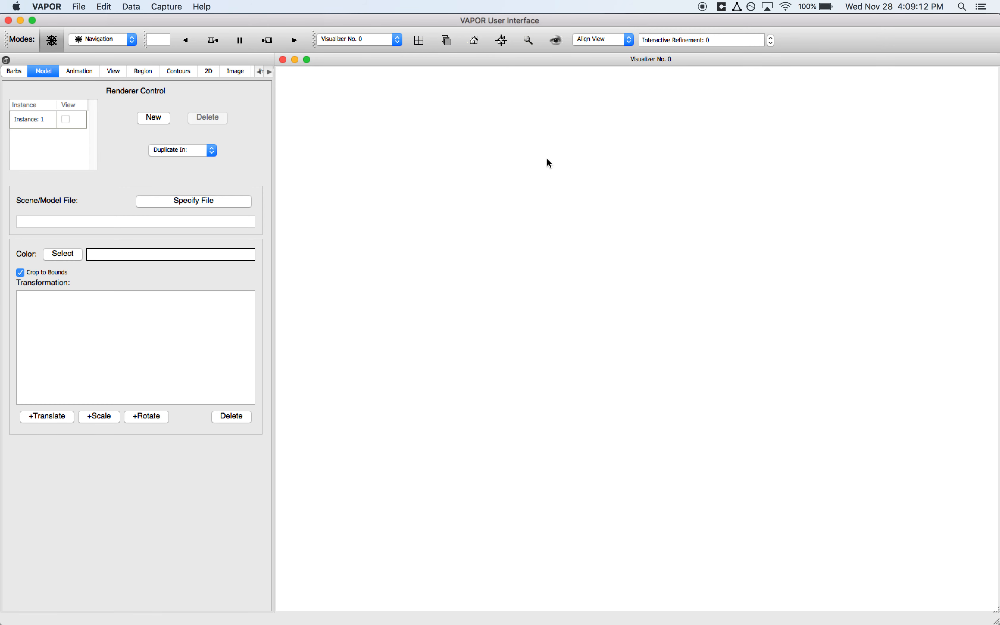
left_click(498, 96)
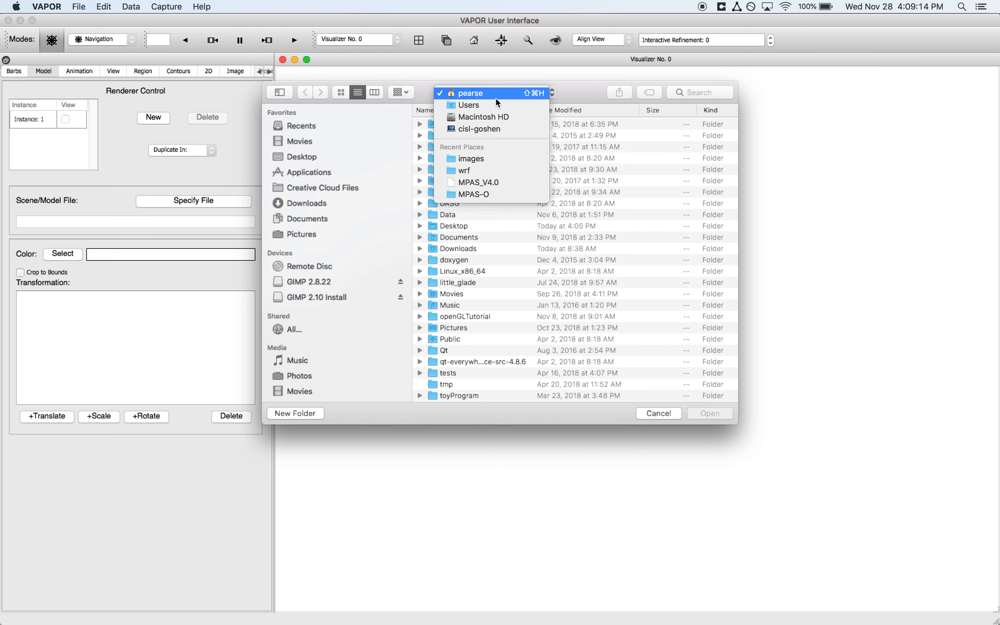
left_click(487, 171)
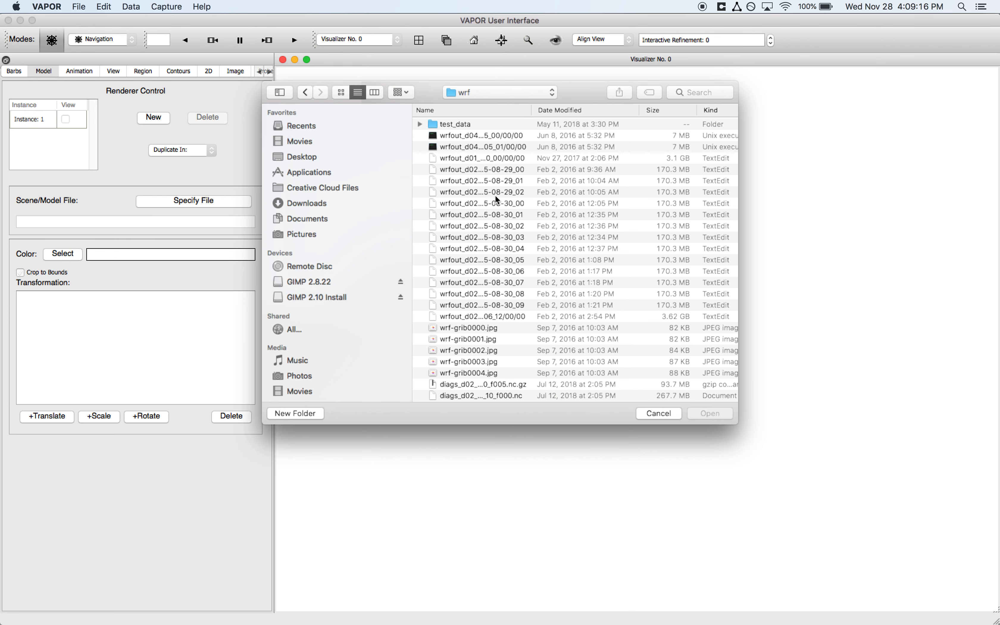
double_click(472, 206)
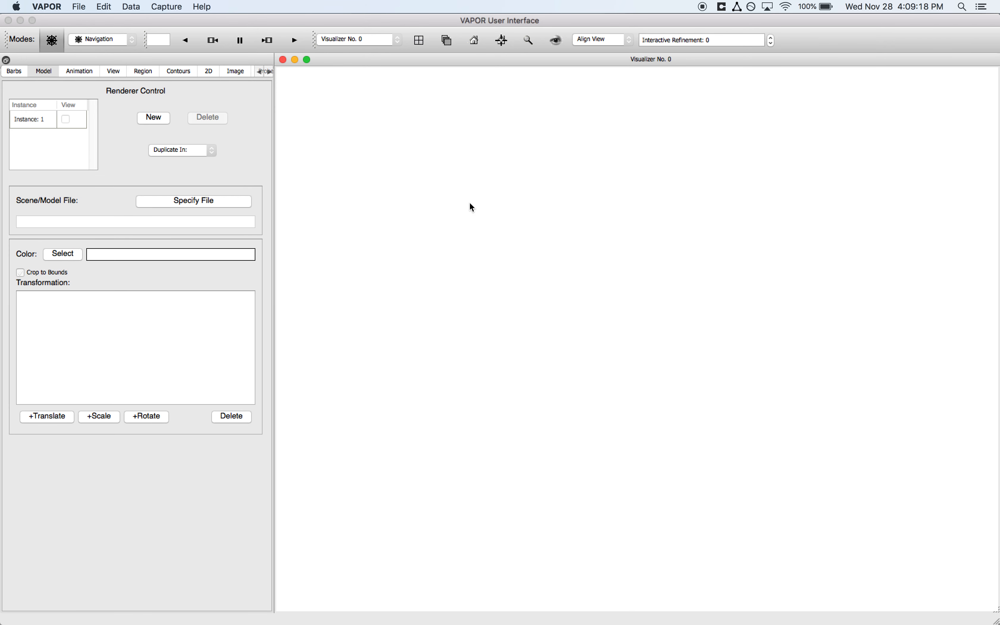
Load the installed image BigBlueMarble.tms in the Image renderer and enable viewing of Instance 1
left_click(271, 73)
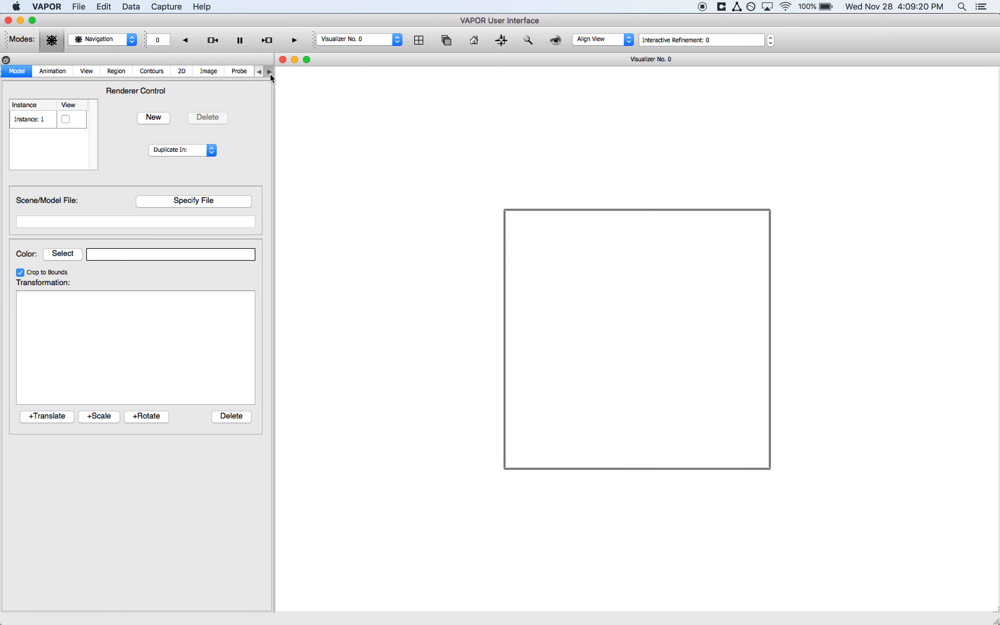
left_click(271, 72)
left_click(270, 73)
left_click(138, 70)
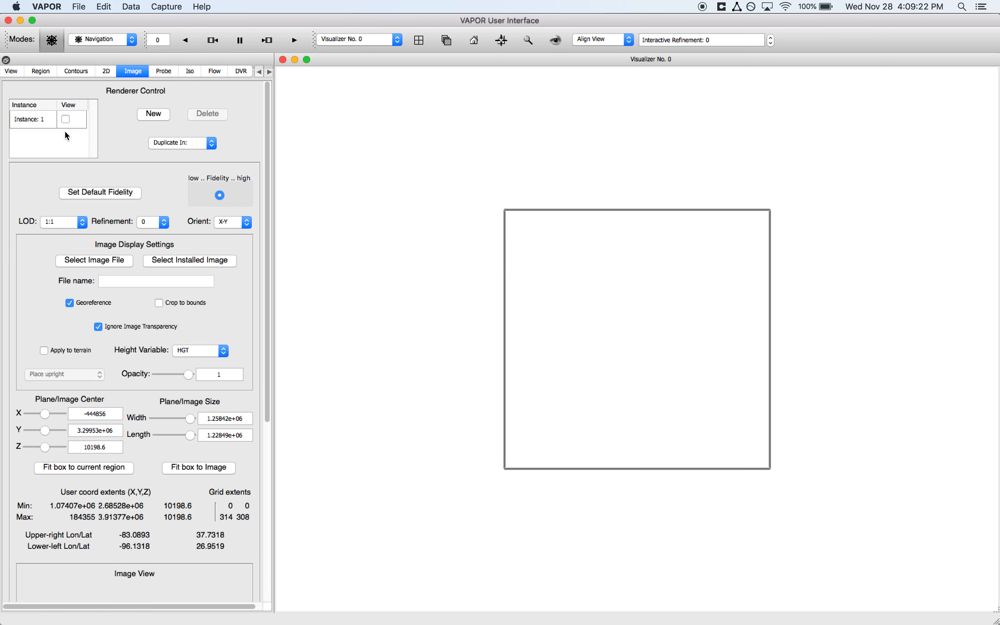
left_click(153, 265)
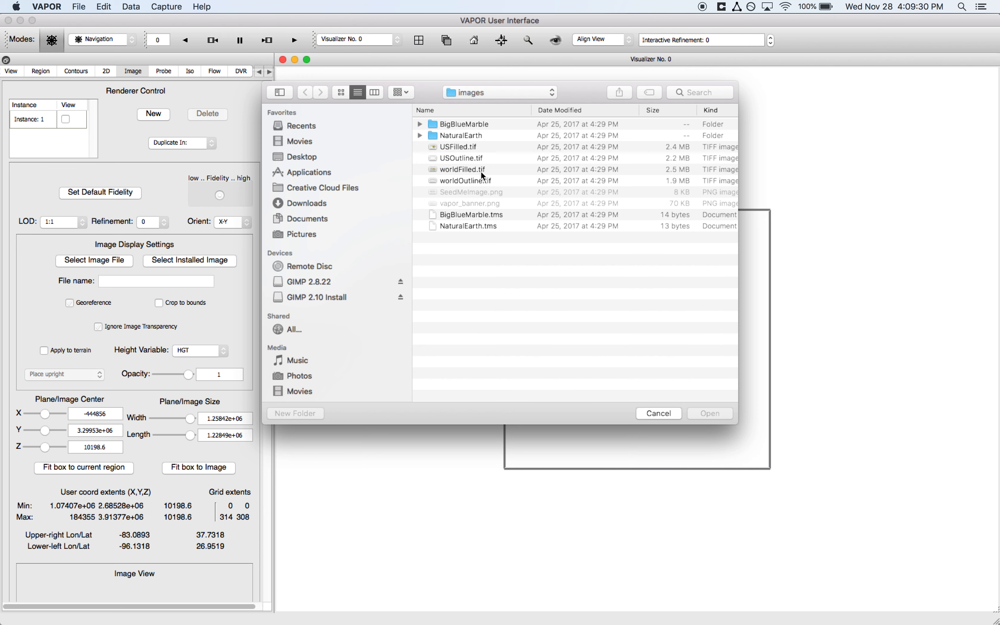
left_click(465, 214)
key("Return")
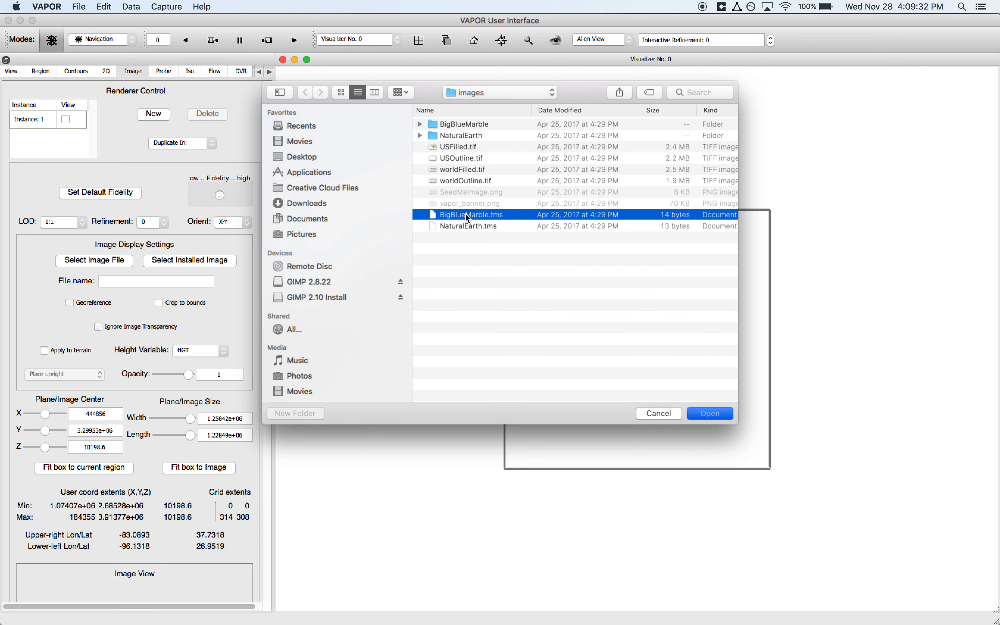
left_click(66, 120)
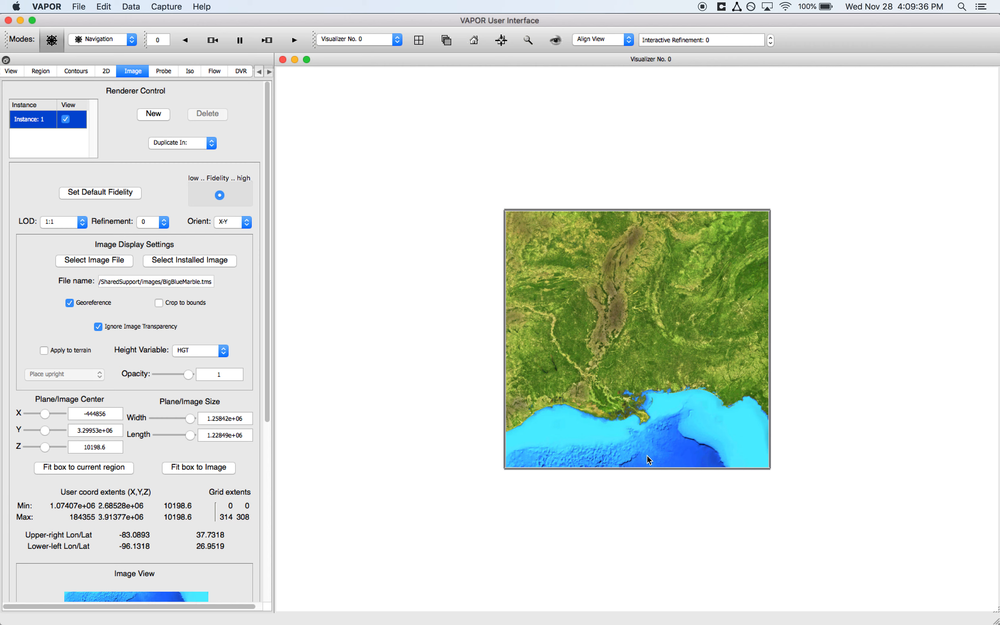
left_click_drag(646, 455, 606, 388)
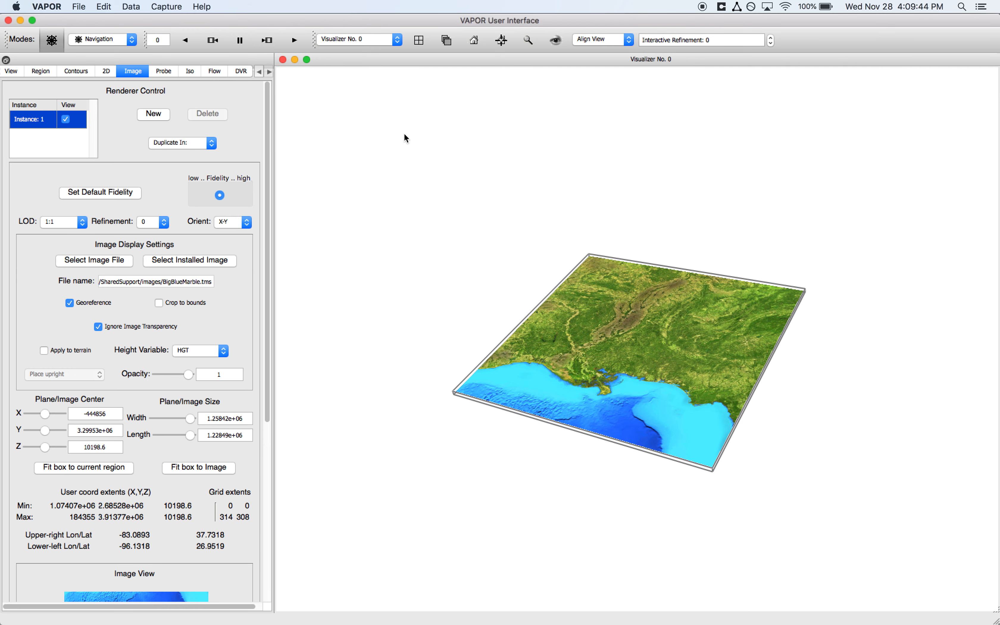
Open the file chooser for the Model renderer's scene/model file
left_click(260, 73)
left_click(259, 74)
left_click(260, 74)
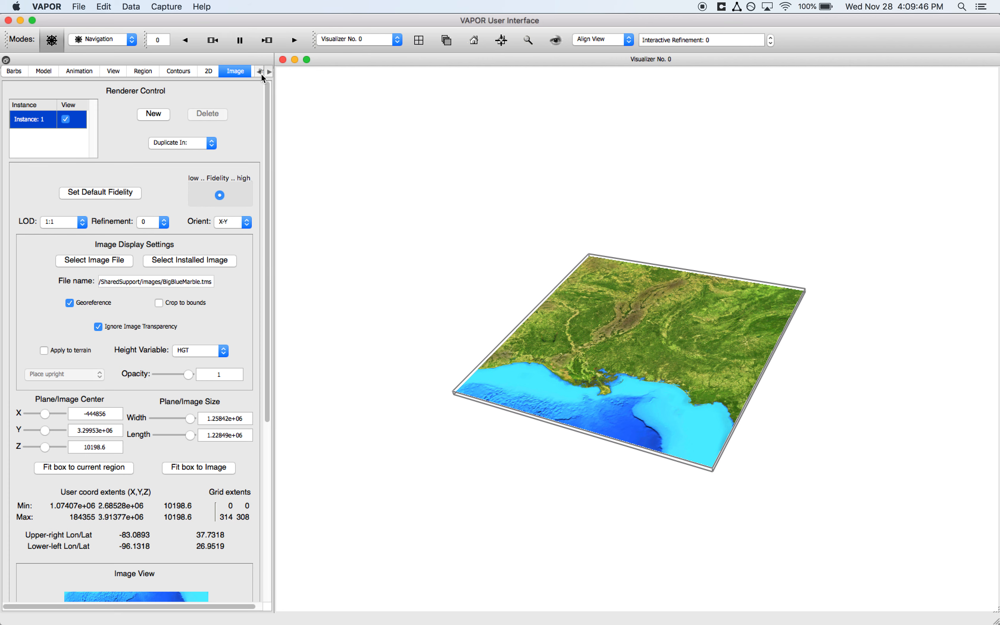
left_click(45, 71)
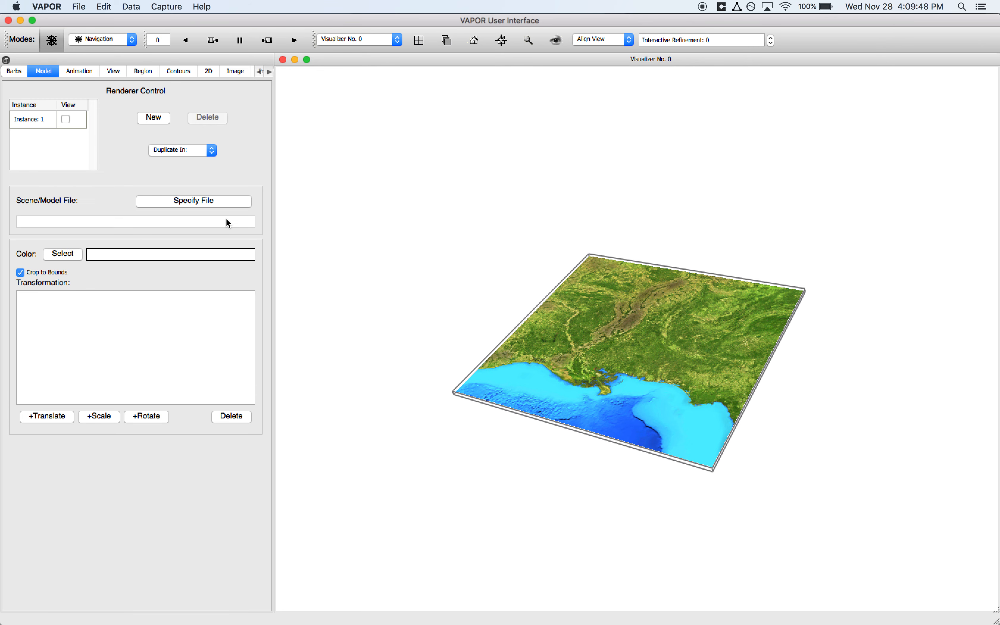
left_click(182, 202)
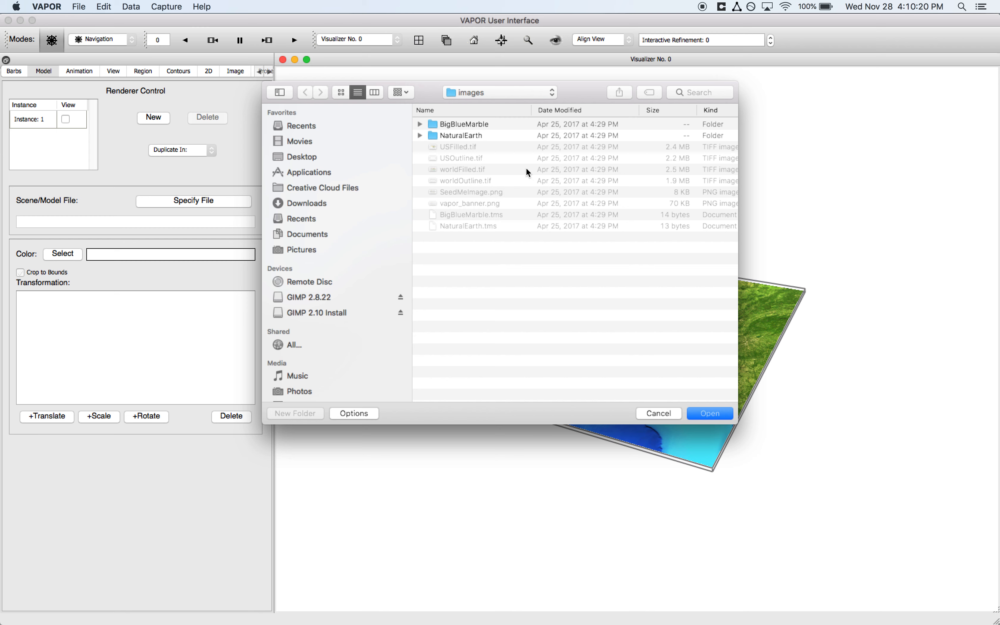
Set the file chooser's file type filter to 3D Models instead of Vapor Model Scene (*.vms)
left_click(711, 92)
left_click(345, 417)
left_click(560, 390)
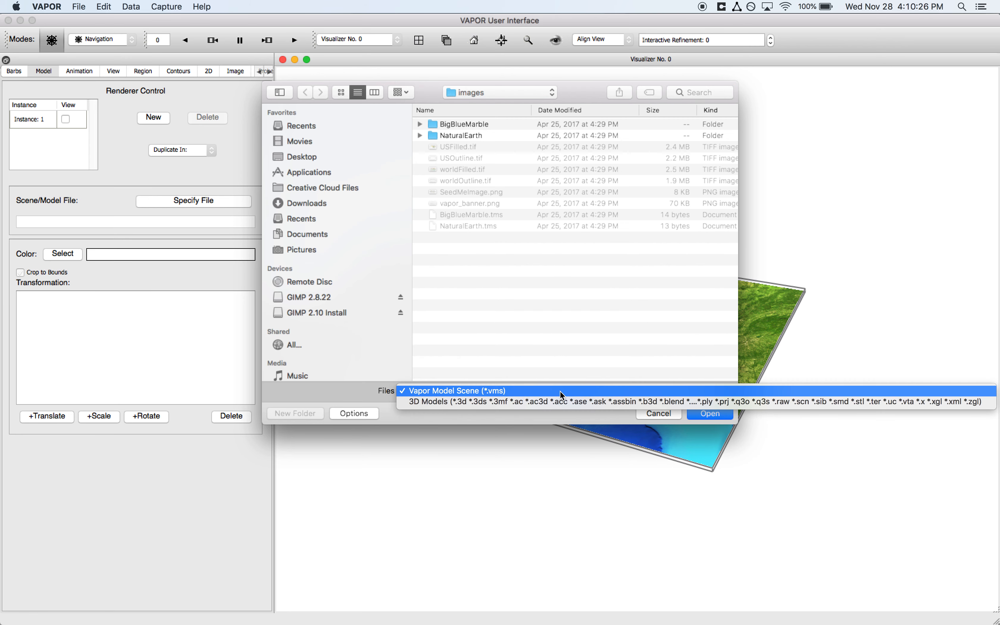
left_click(520, 333)
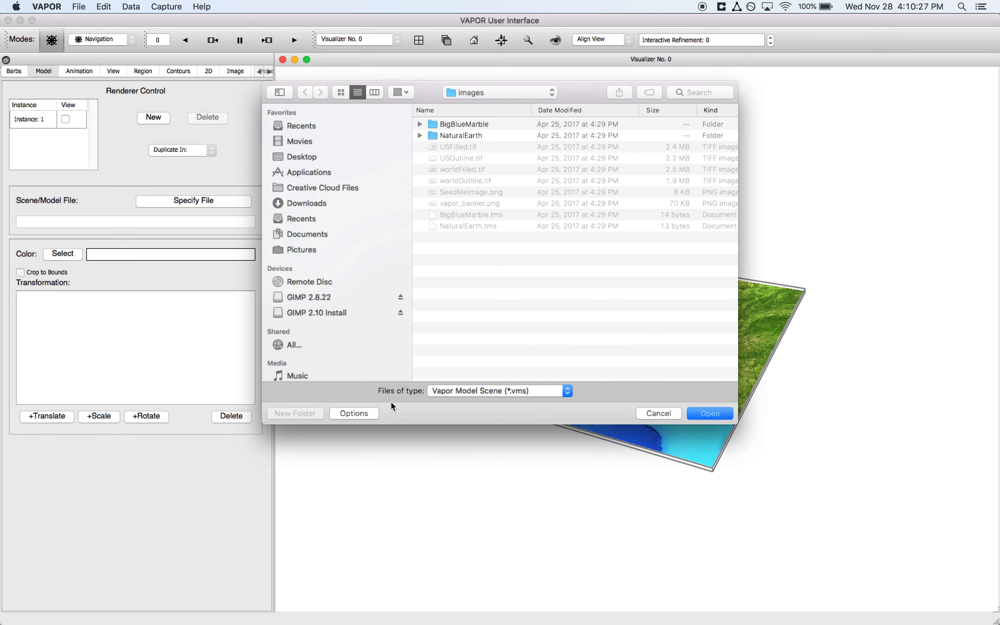
left_click(366, 414)
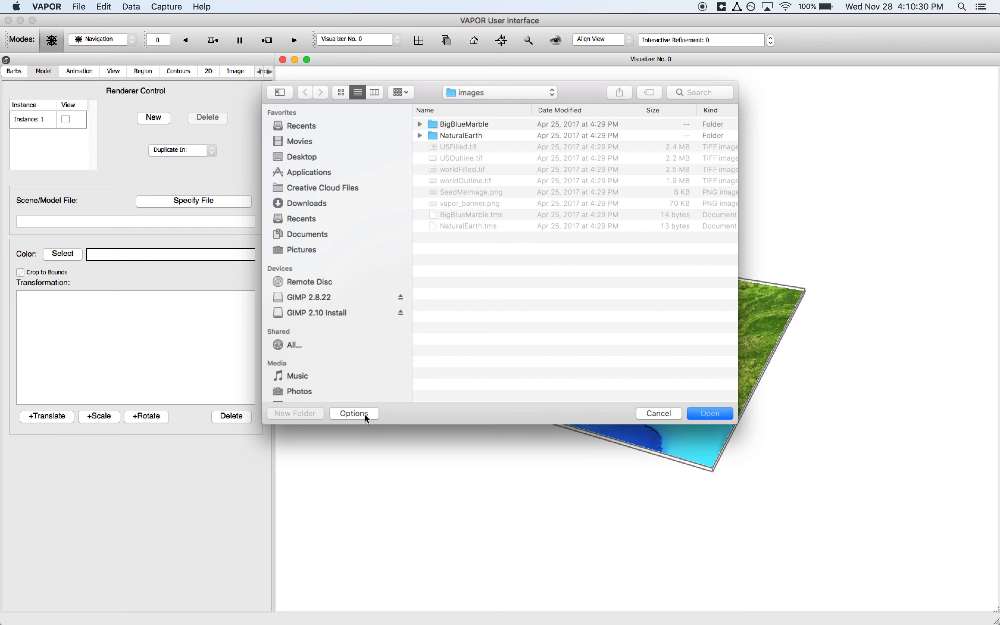
left_click(366, 414)
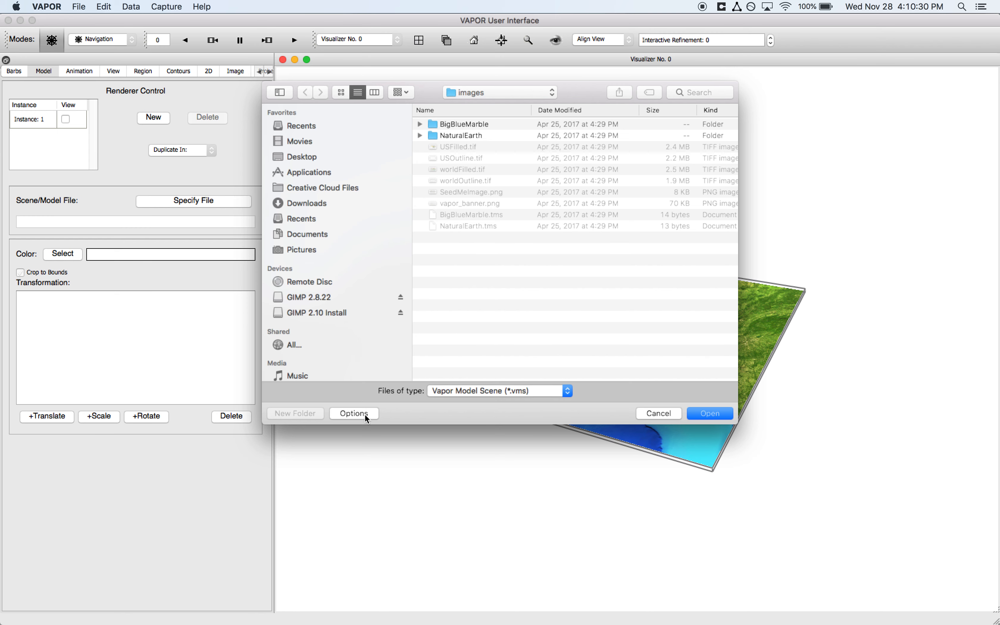
left_click(528, 391)
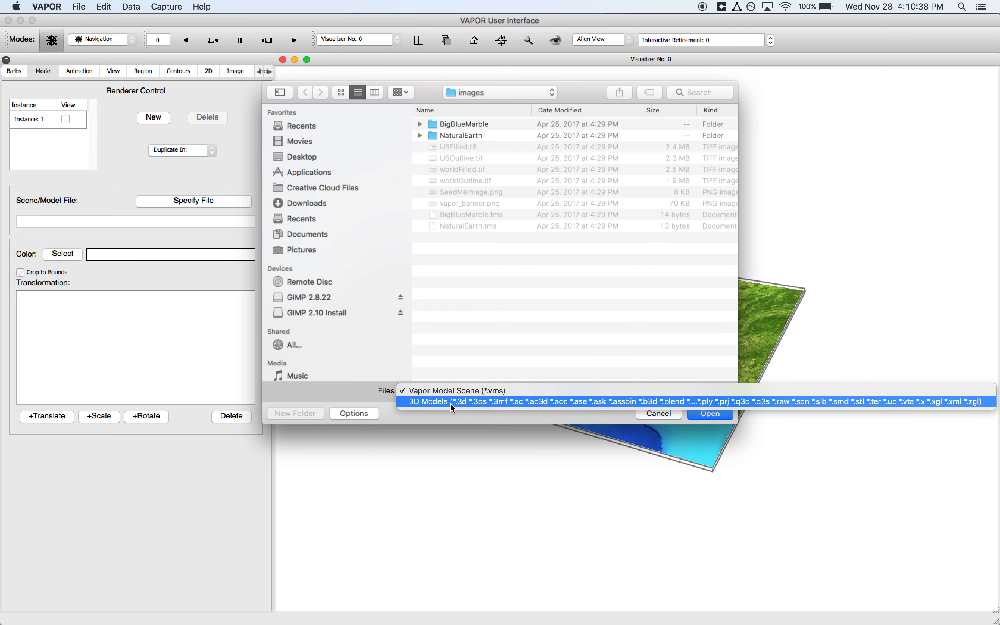
left_click(860, 405)
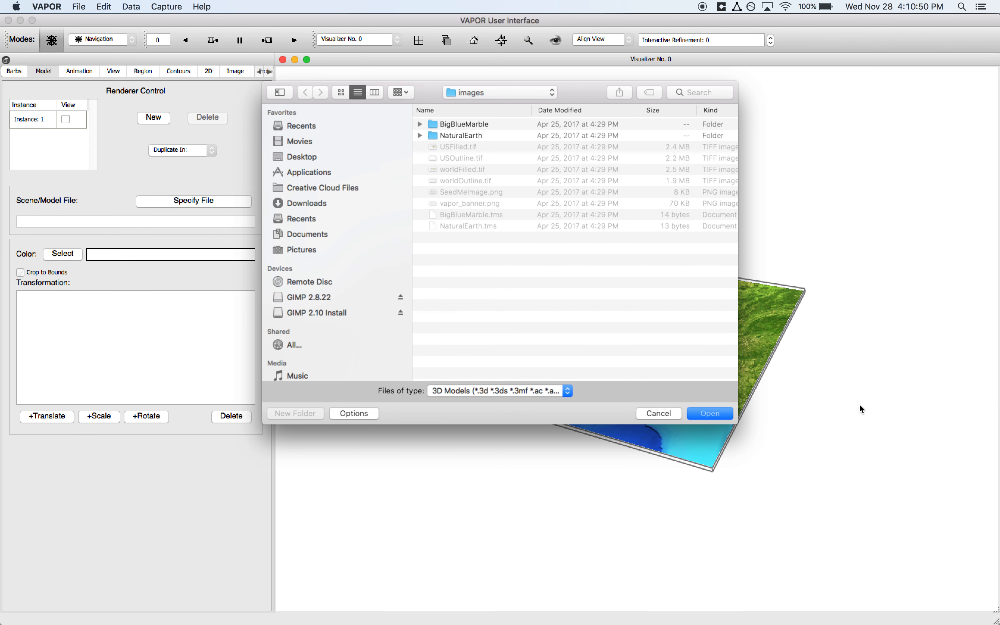
Search this computer for "fuj" and load fujisan.stl as the scene/model file
left_click(708, 93)
type("fu")
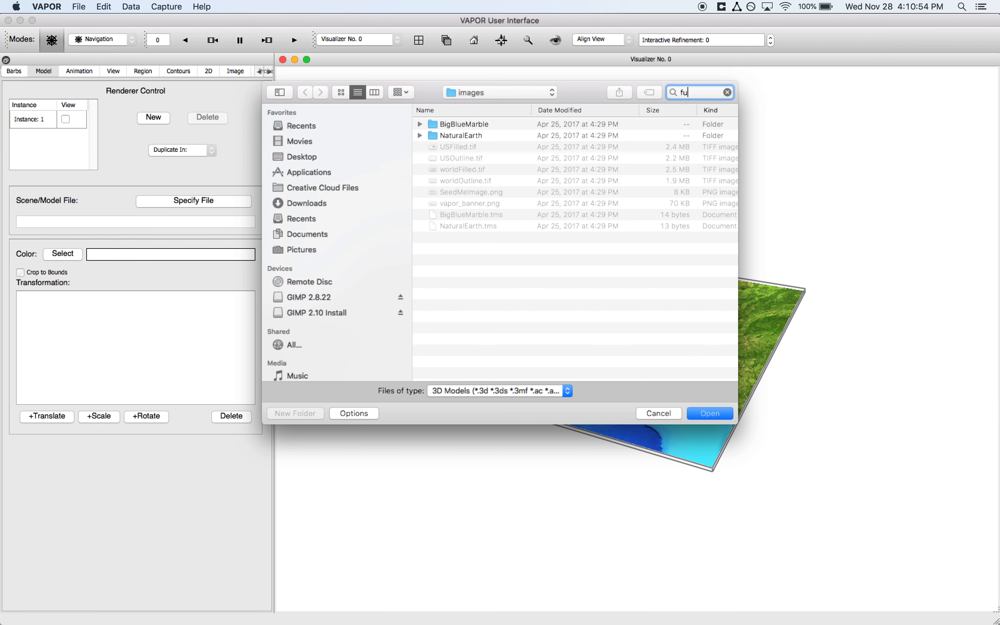
type("ji")
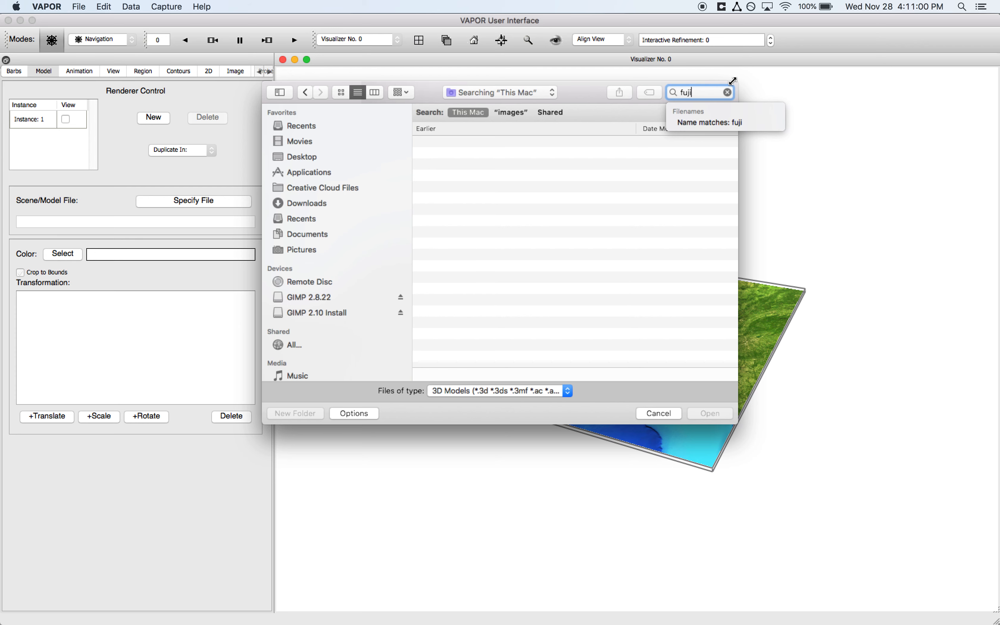
key("BackSpace")
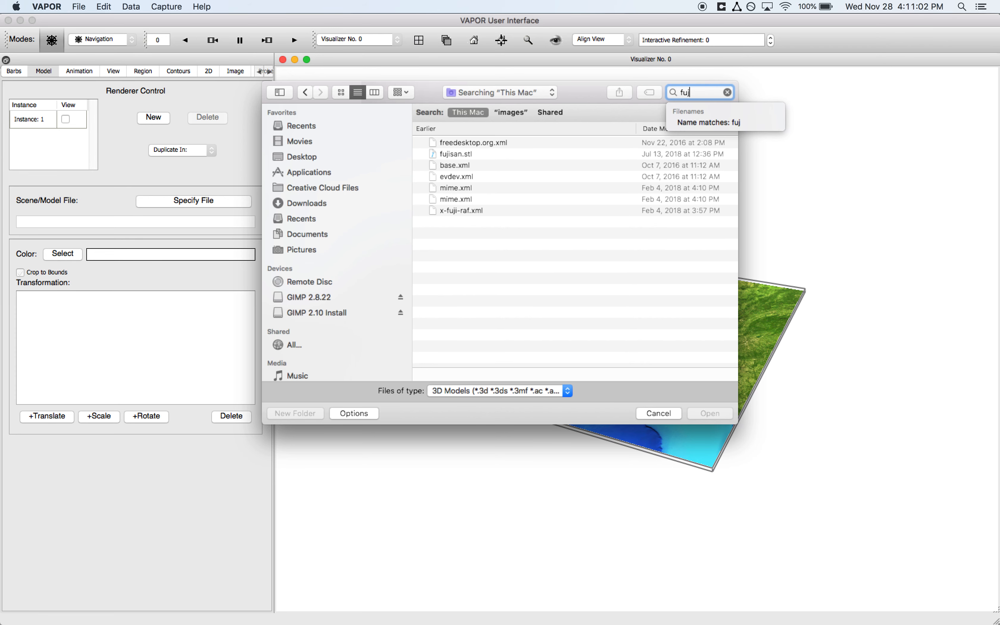
left_click(480, 155)
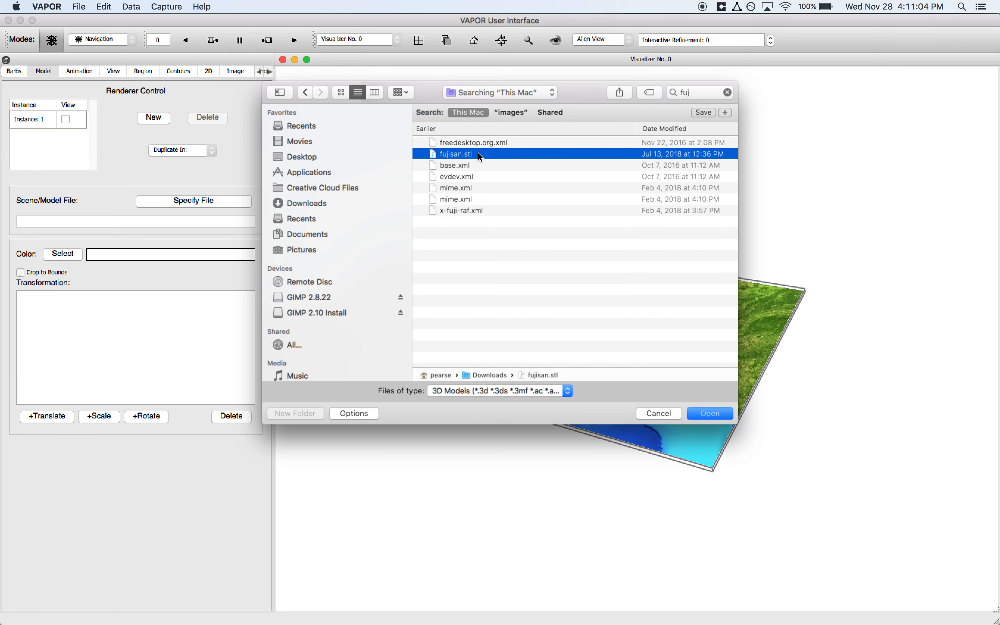
key("Return")
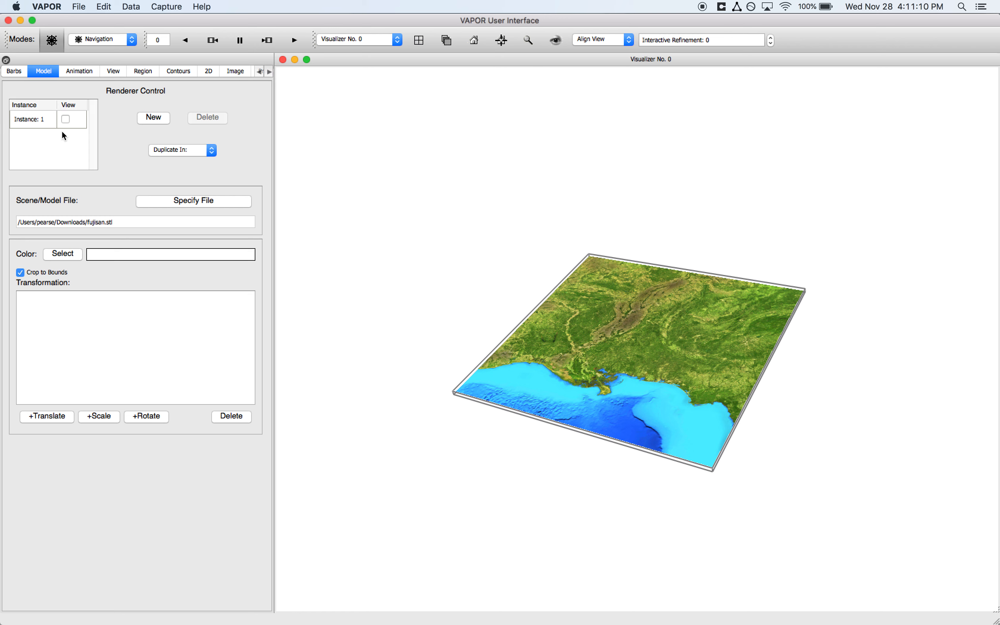
Enable viewing of Instance 1 in the Model renderer and check the scene from farther out
left_click(66, 119)
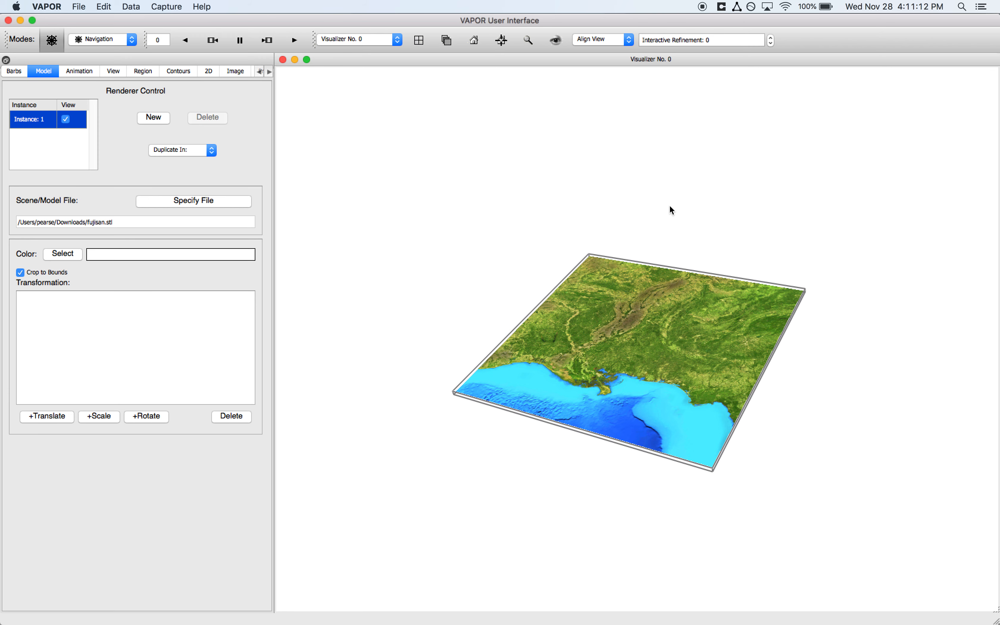
right_click_drag(669, 205, 660, 417)
right_click_drag(640, 243, 653, 441)
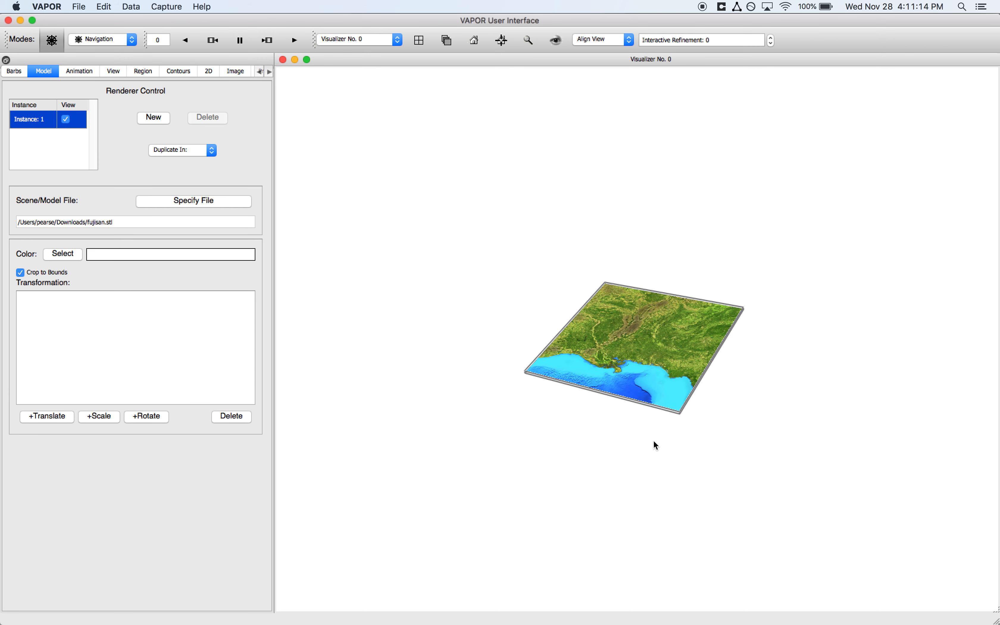
left_click_drag(653, 440, 716, 401)
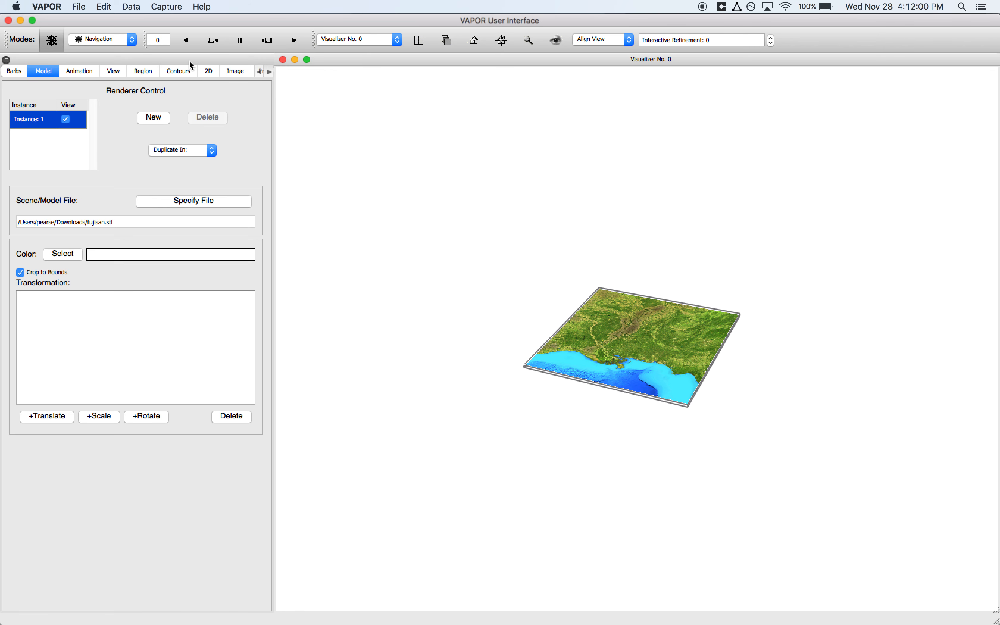
Examine the Region settings for the domain's size and extents, widening the settings area to show the full values
left_click(144, 72)
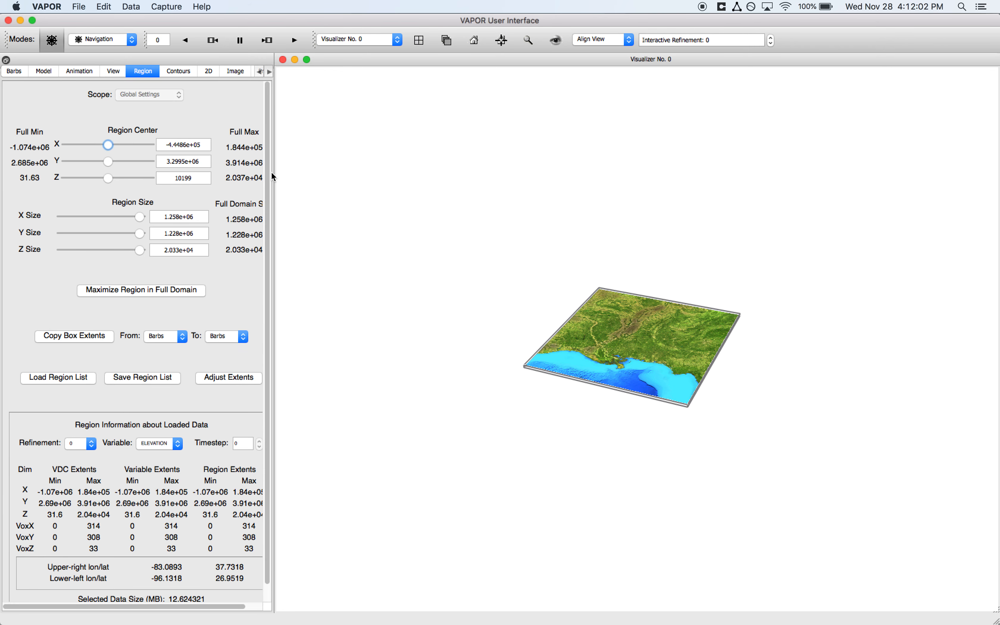
left_click_drag(276, 173, 319, 174)
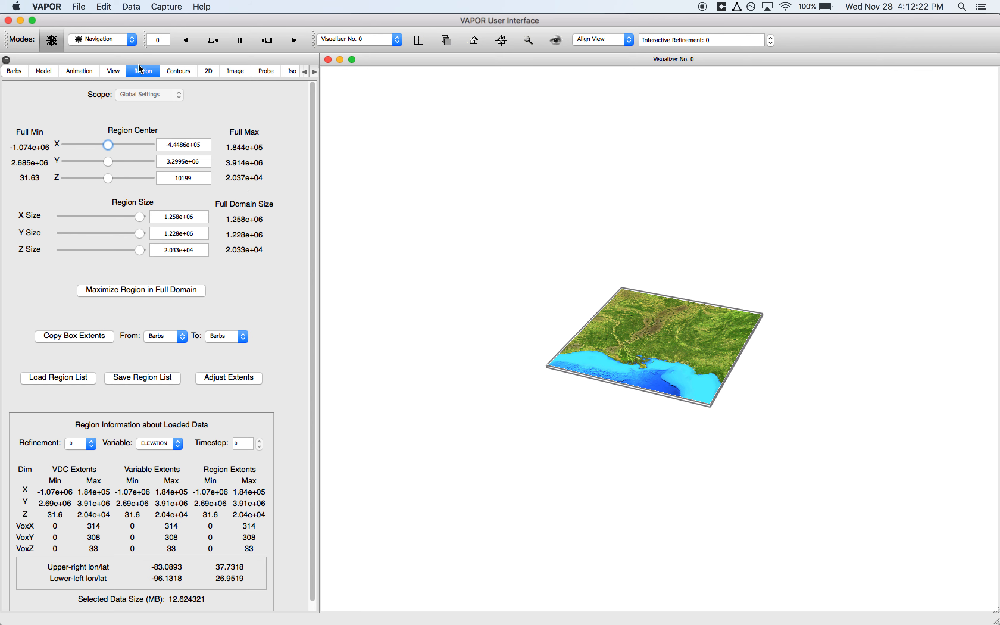
Disable Crop to Bounds for the model and add a Scale transformation with an X factor of 10000
left_click(53, 72)
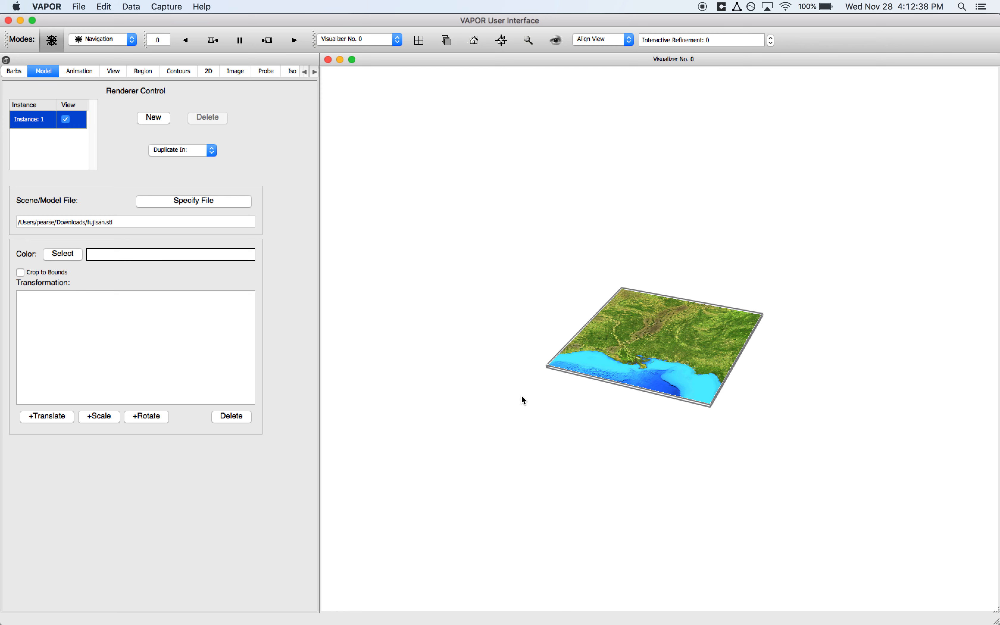
left_click(106, 417)
left_click(46, 295)
left_click(46, 296)
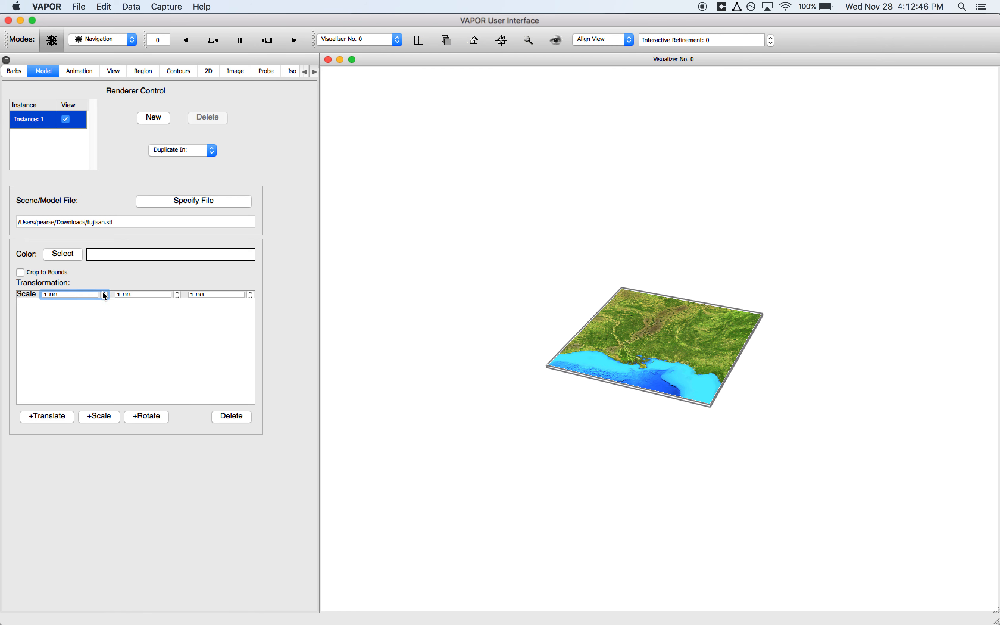
type("0000")
key("Return")
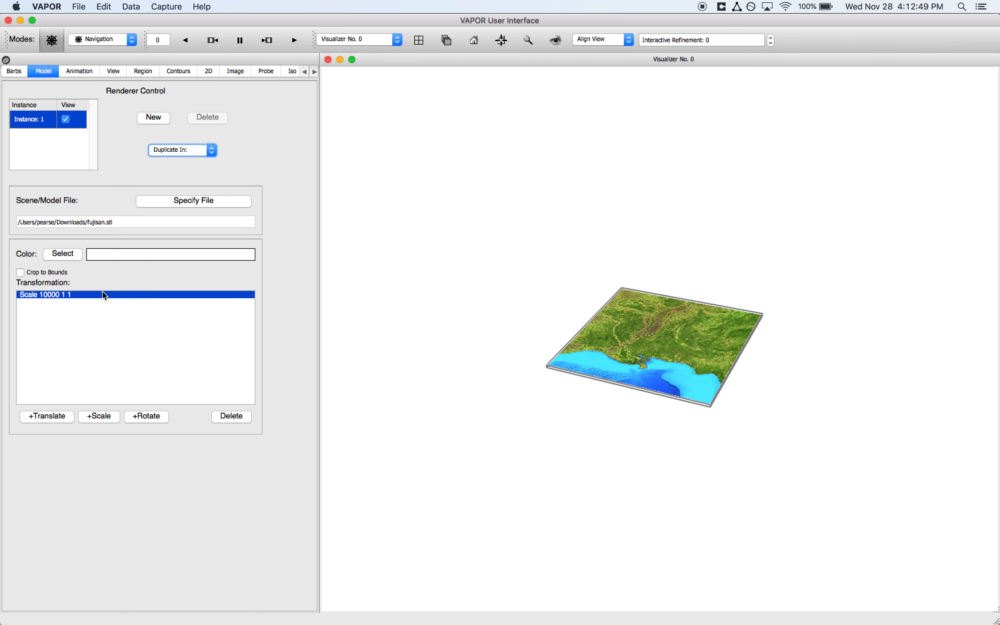
Set the Y factor of the model's Scale transformation to 10000
left_click(62, 295)
double_click(64, 295)
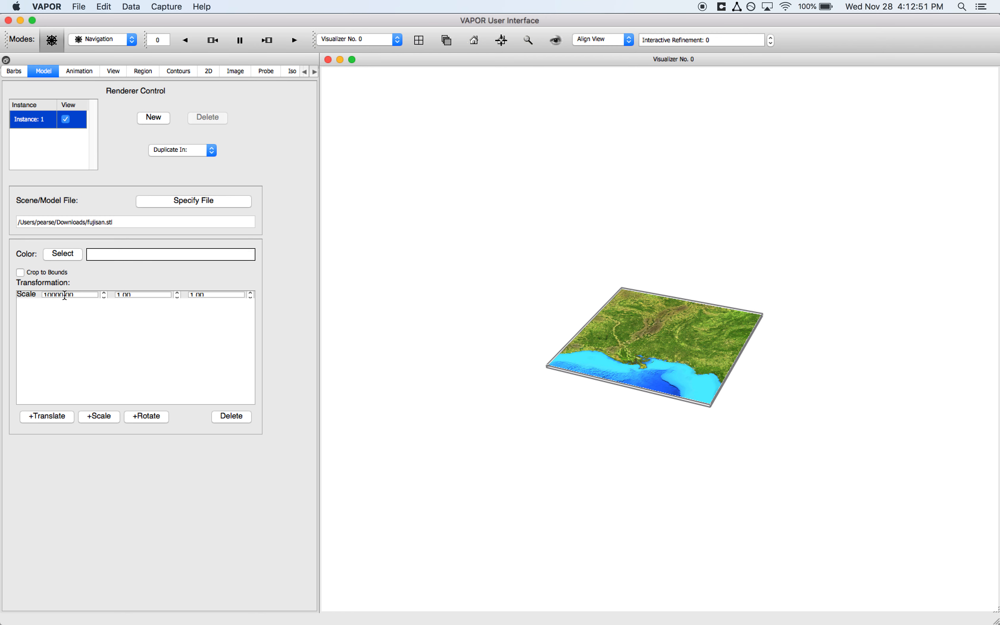
left_click(120, 296)
type("0000")
key("Return")
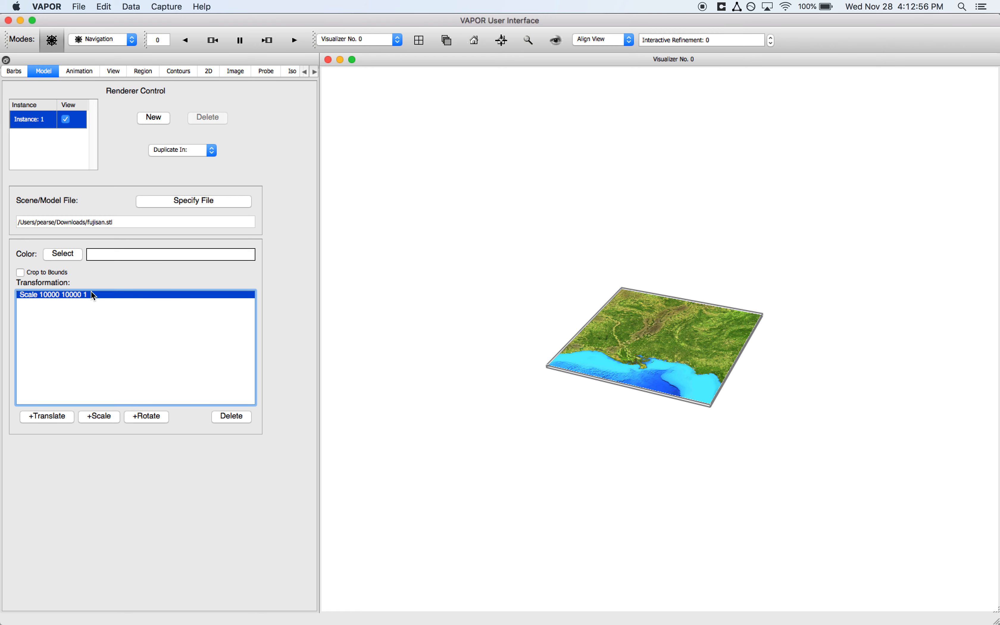
Set the Z factor of the model's Scale transformation to 20000 and bring the scaled mountain into view
double_click(92, 292)
double_click(242, 294)
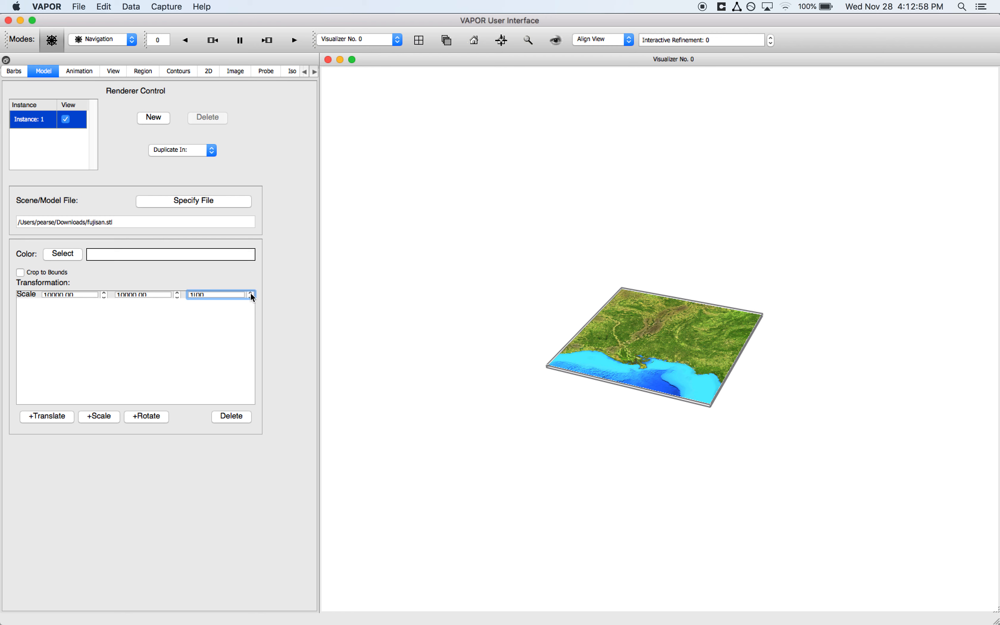
type("100")
type("20000")
key("Return")
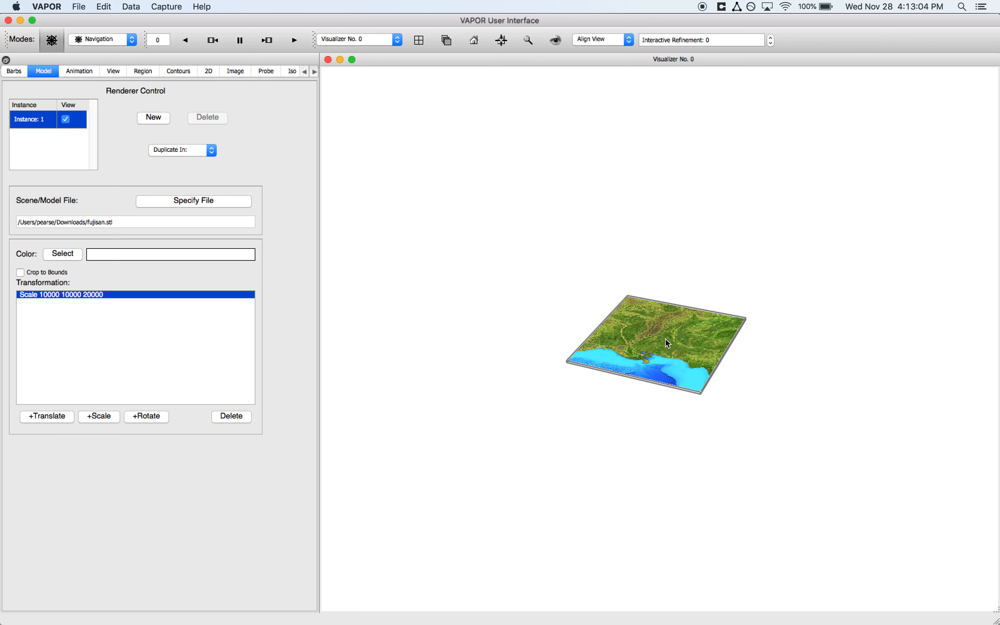
left_click_drag(666, 499, 698, 328)
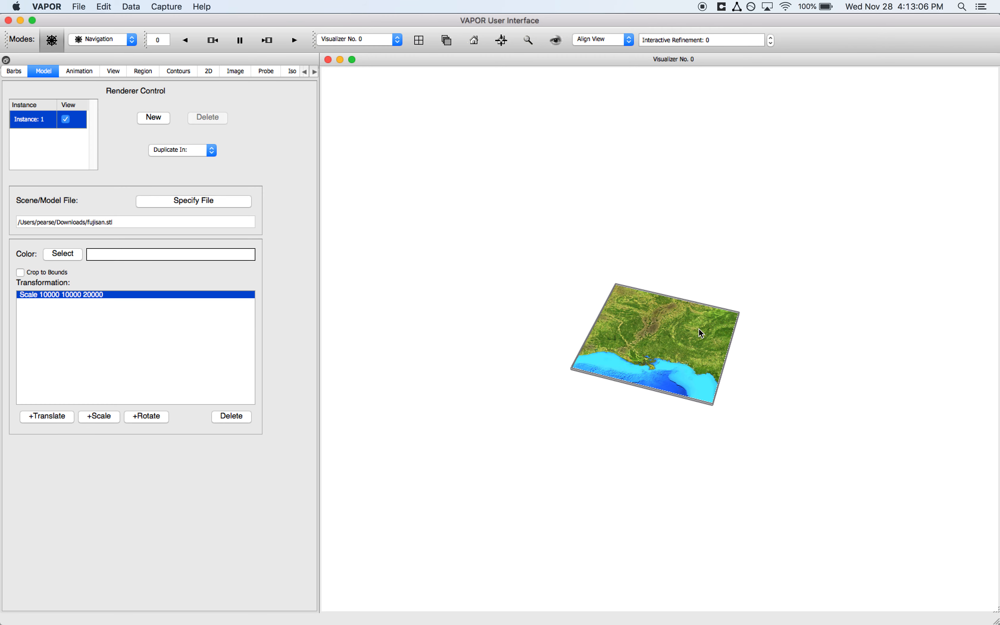
left_click_drag(694, 270, 660, 473)
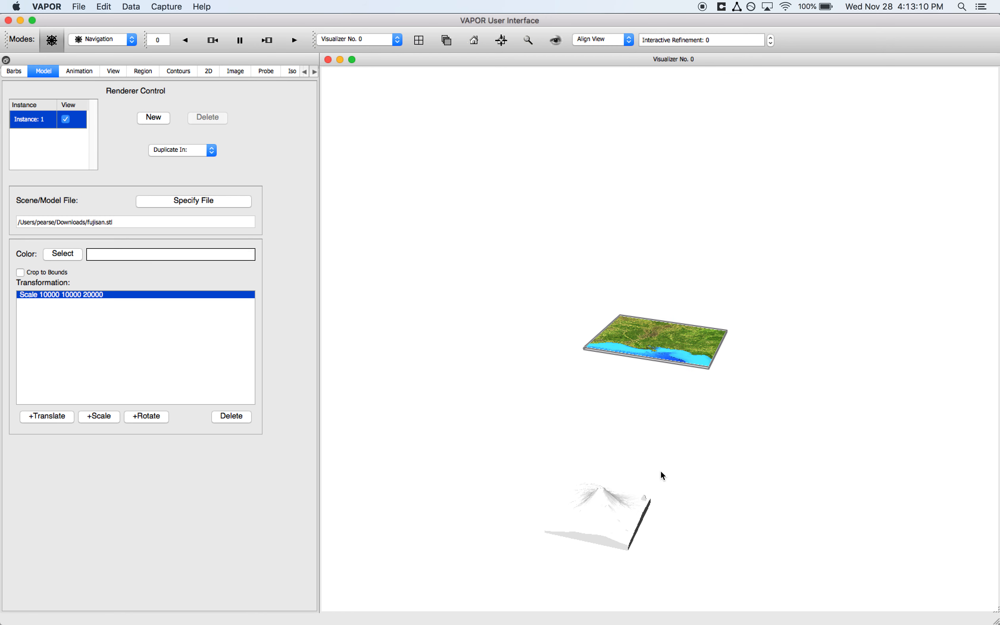
Change the model's color to cyan by setting Red to 0, and view it beside the base map
left_click(73, 259)
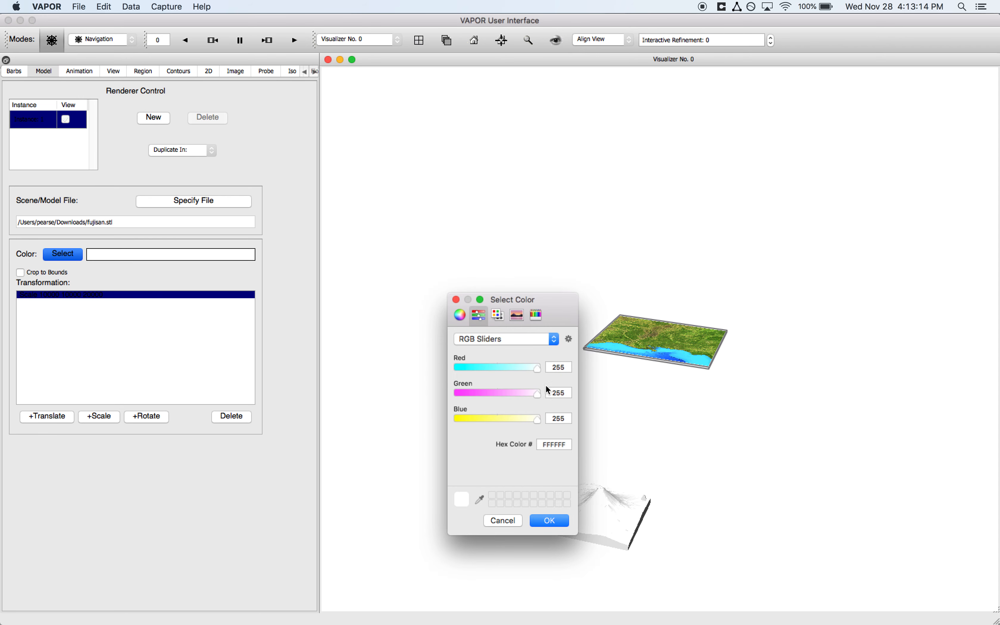
left_click_drag(538, 369, 406, 380)
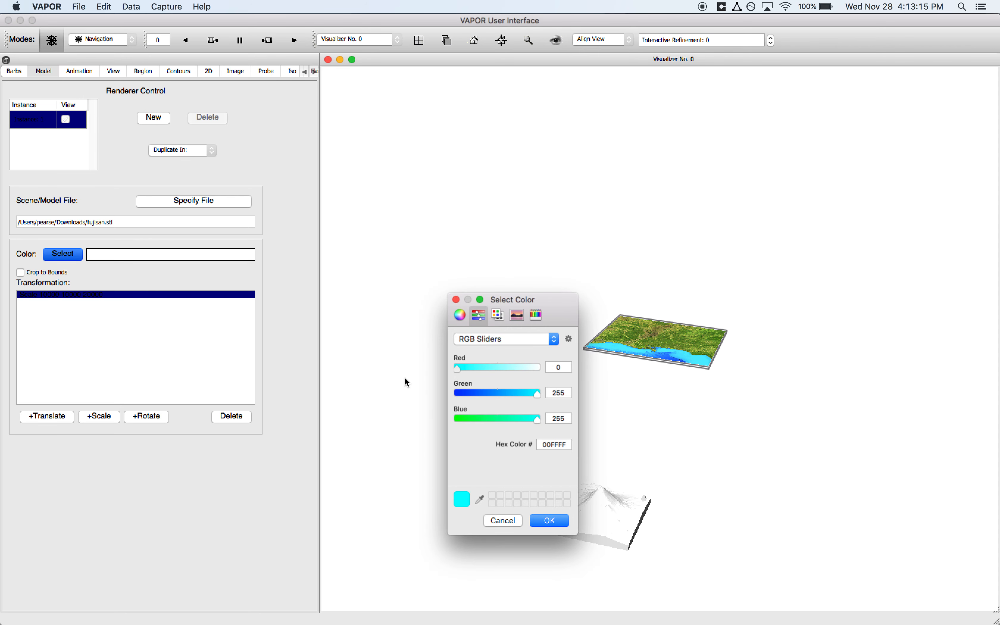
left_click(549, 520)
left_click_drag(643, 466, 585, 458)
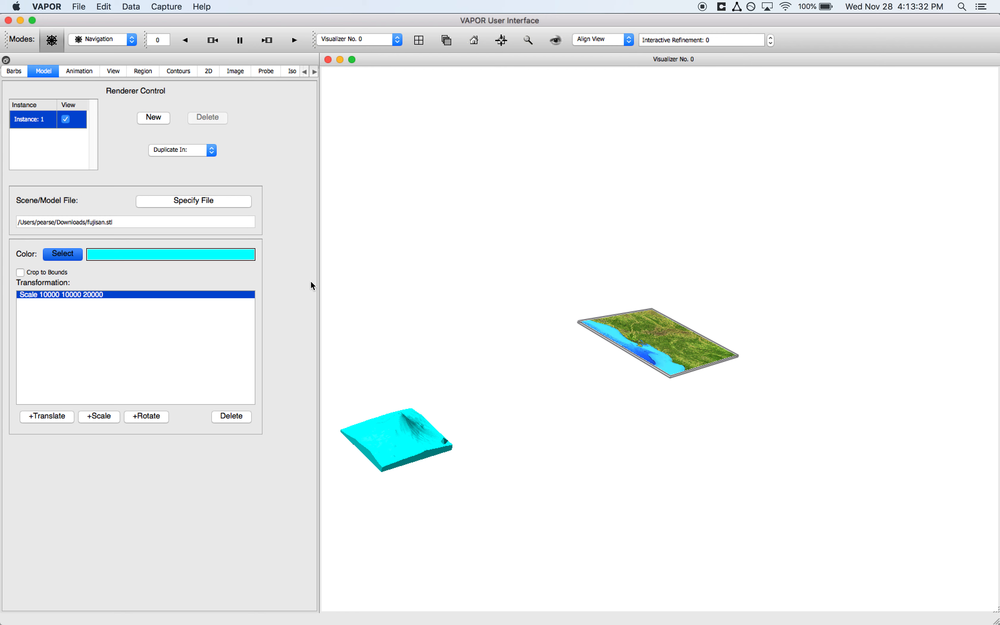
Add a Translate transformation to the model with a Y offset of 1000000
left_click(37, 419)
left_click(52, 303)
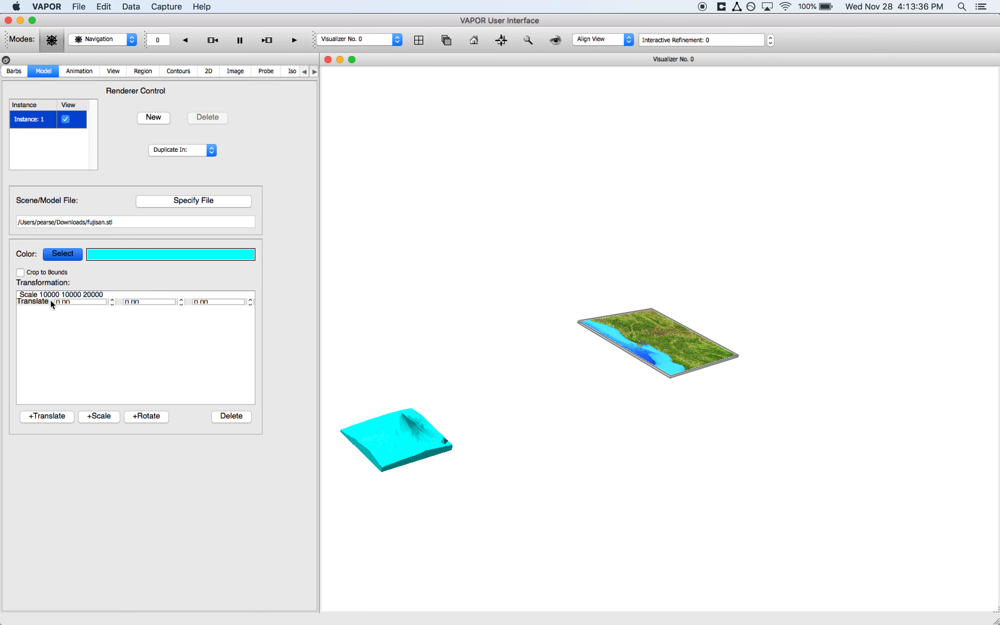
left_click(145, 302)
key("BackSpace")
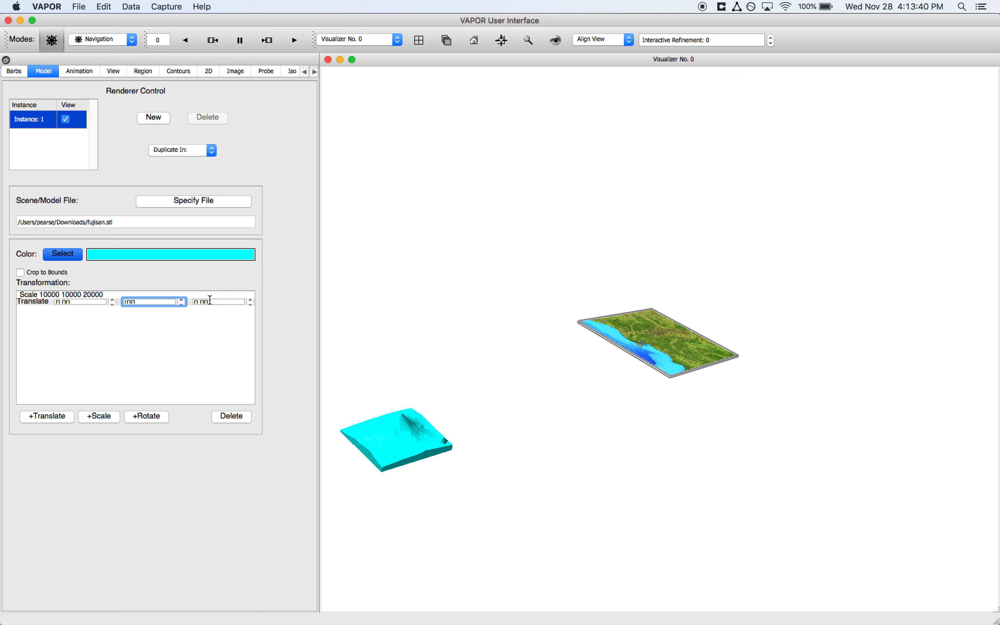
type("1000000")
key("Return")
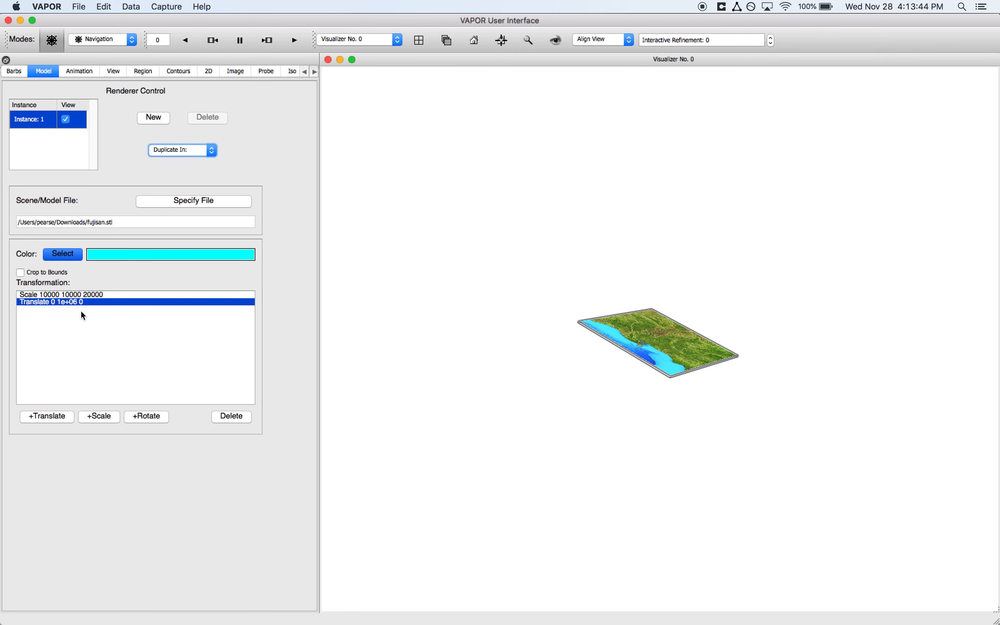
Set the Y offset of the Translate transformation to -1000000 and look for the model around the domain
double_click(76, 300)
left_click(125, 304)
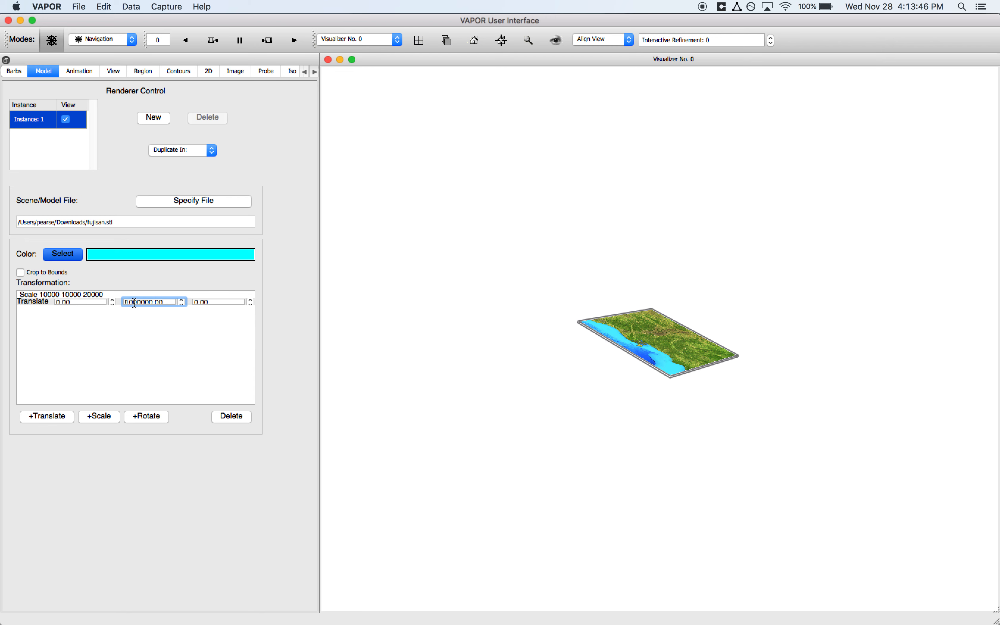
type("-")
key("Return")
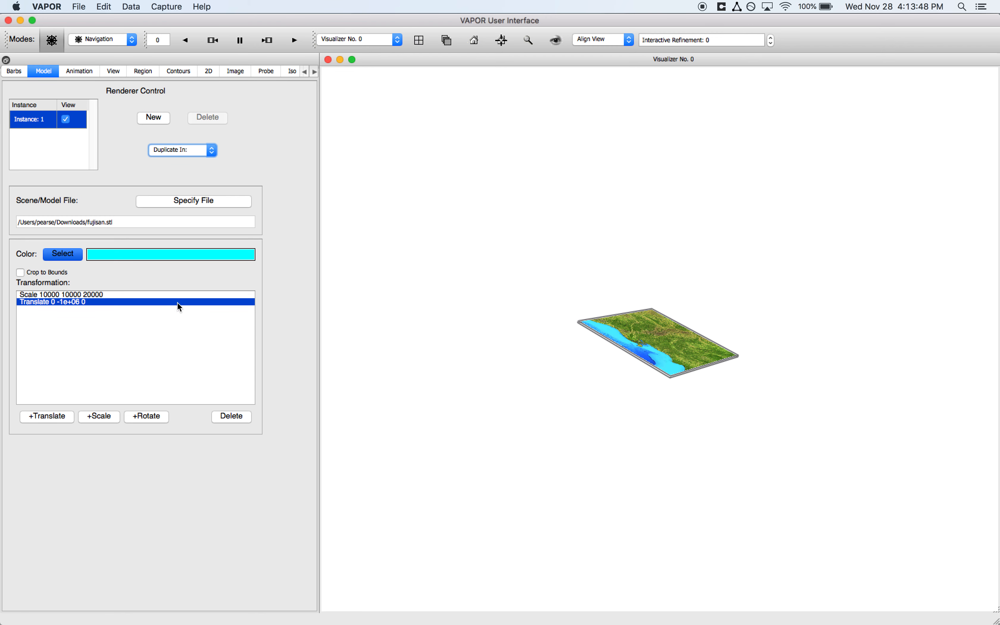
right_click_drag(445, 364, 443, 624)
right_click_drag(604, 315, 612, 537)
right_click_drag(649, 364, 641, 508)
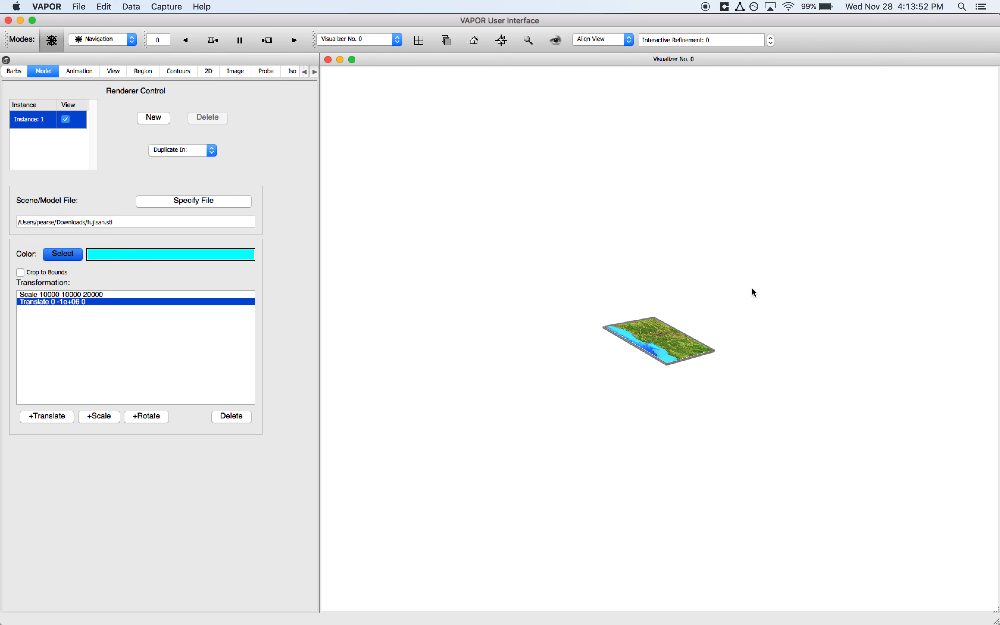
left_click_drag(751, 287, 741, 361)
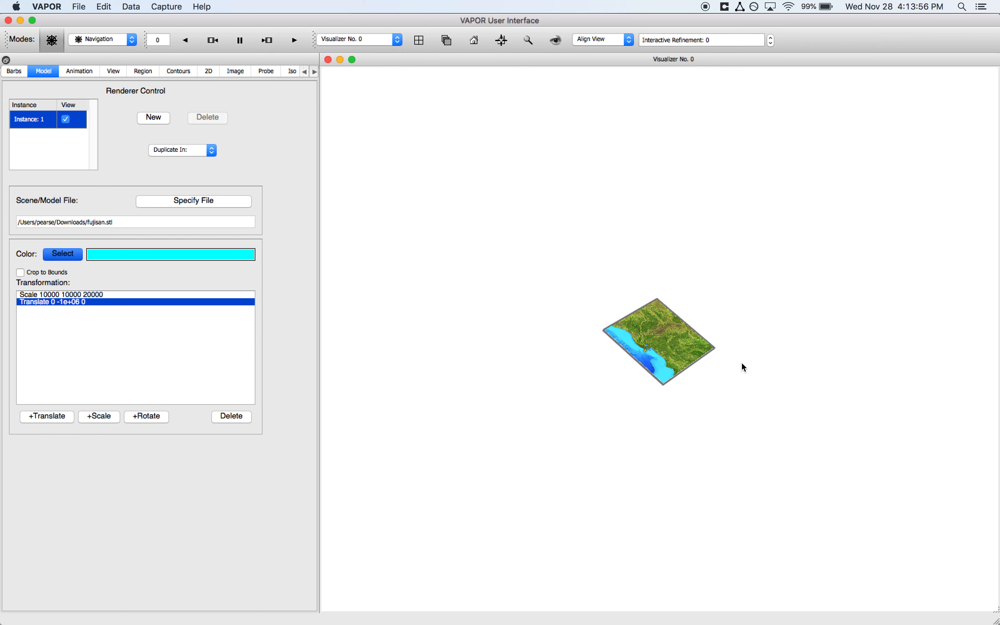
Set the Y offset of the model's Translate transformation to 10000
double_click(70, 301)
key("Tab")
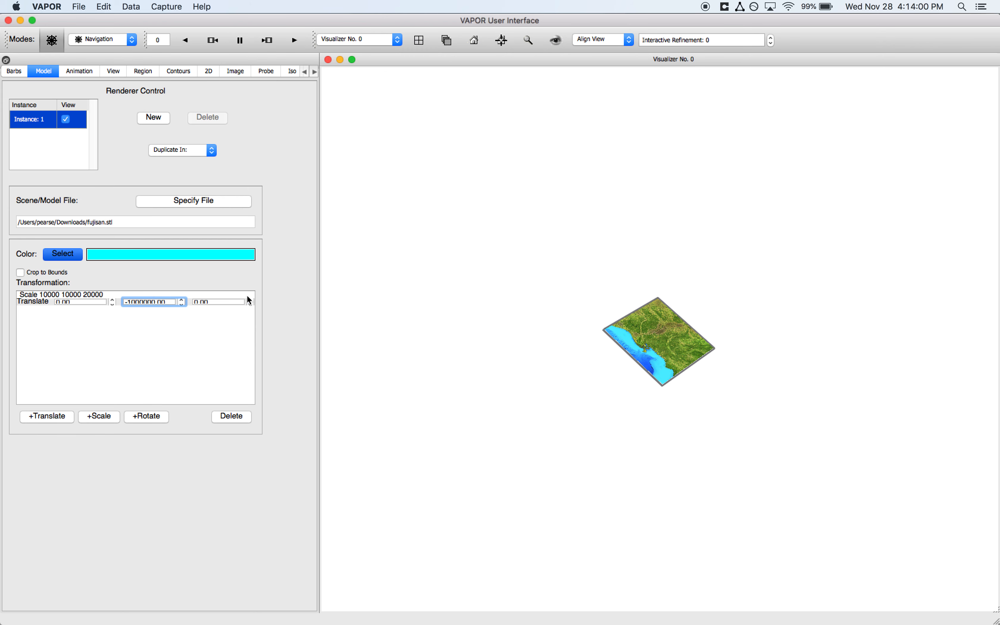
key("BackSpace")
key("BackSpace")
key("BackSpace")
key("BackSpace")
key("Return")
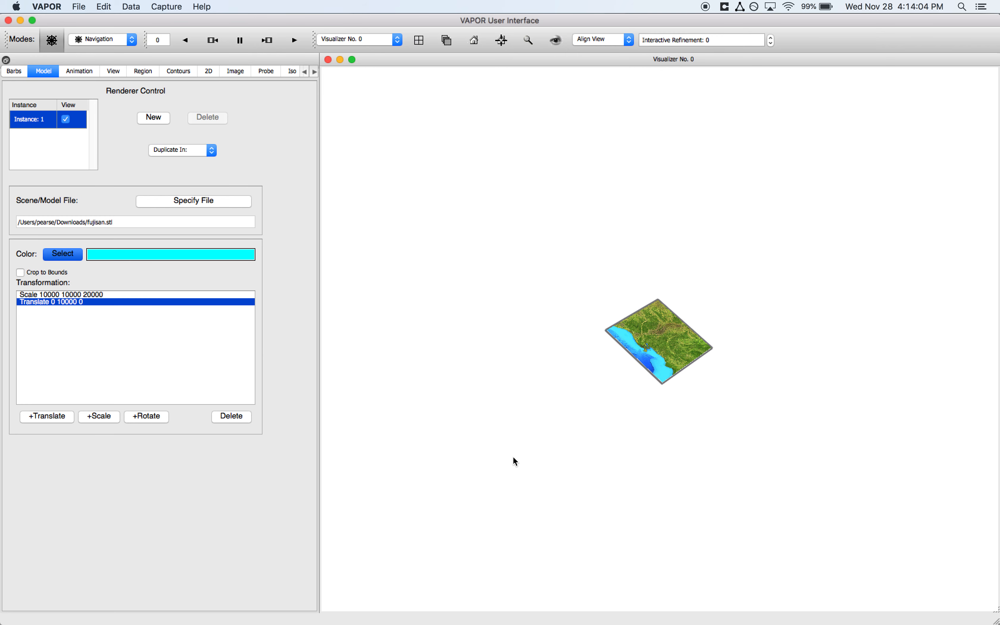
Reduce the Y offset of the model's Translate transformation to 1
double_click(69, 302)
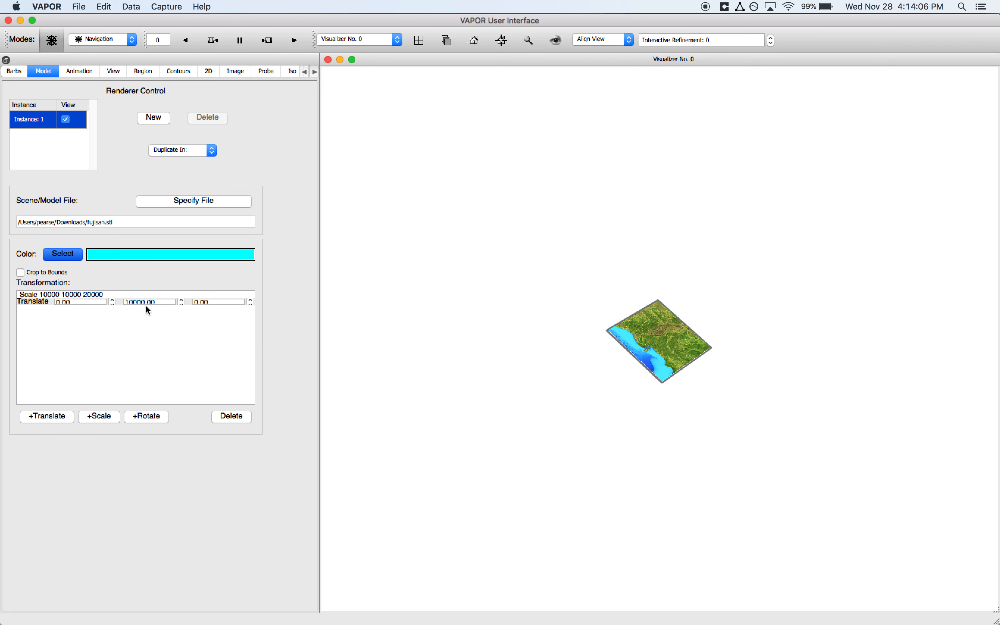
left_click(141, 307)
double_click(67, 300)
left_click(65, 309)
left_click(43, 296)
left_click(38, 302)
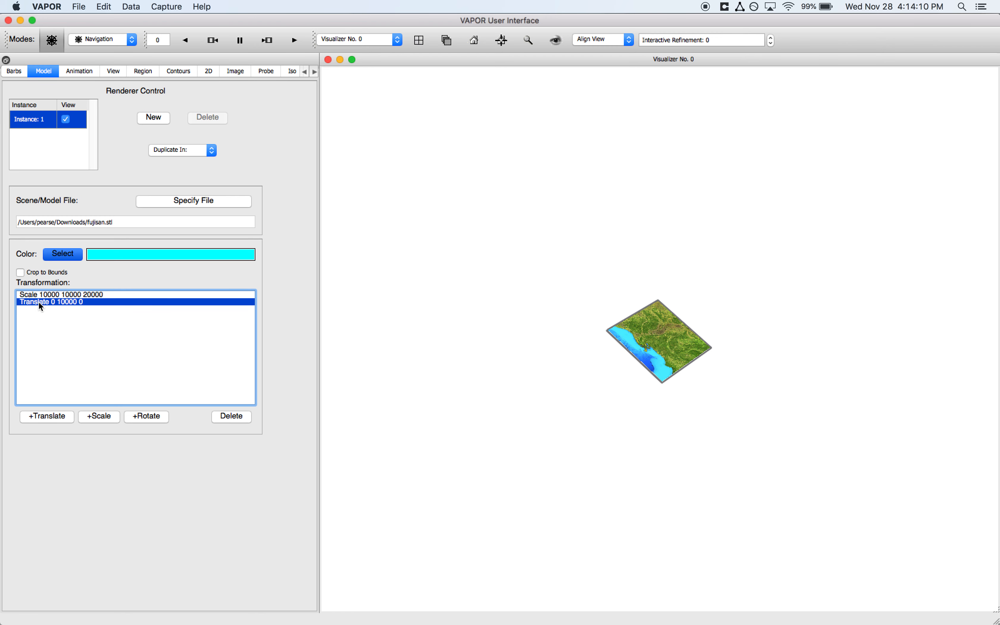
double_click(87, 307)
left_click(138, 303)
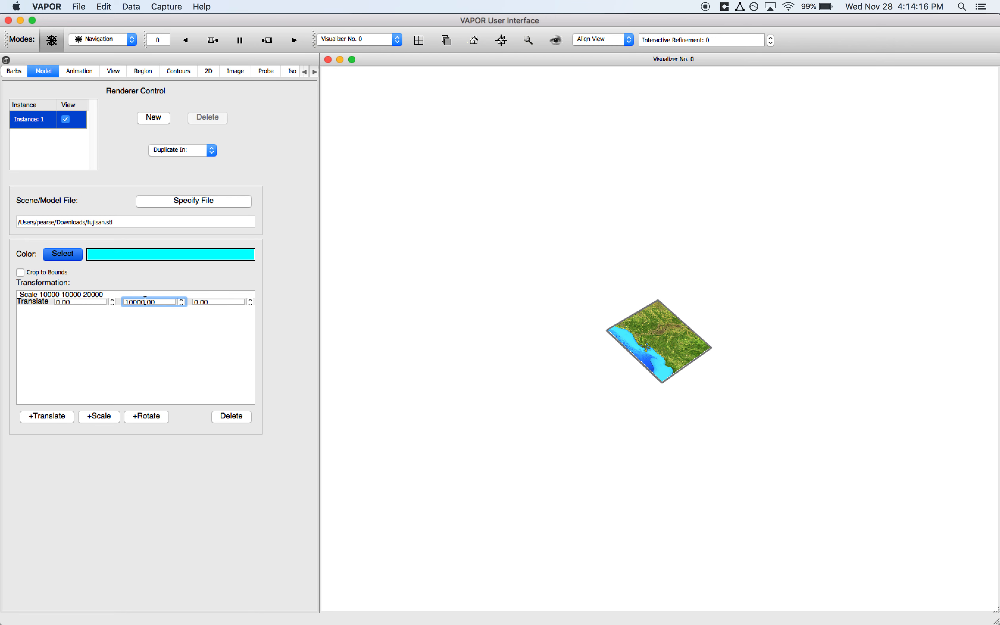
double_click(157, 302)
type("100")
key("Return")
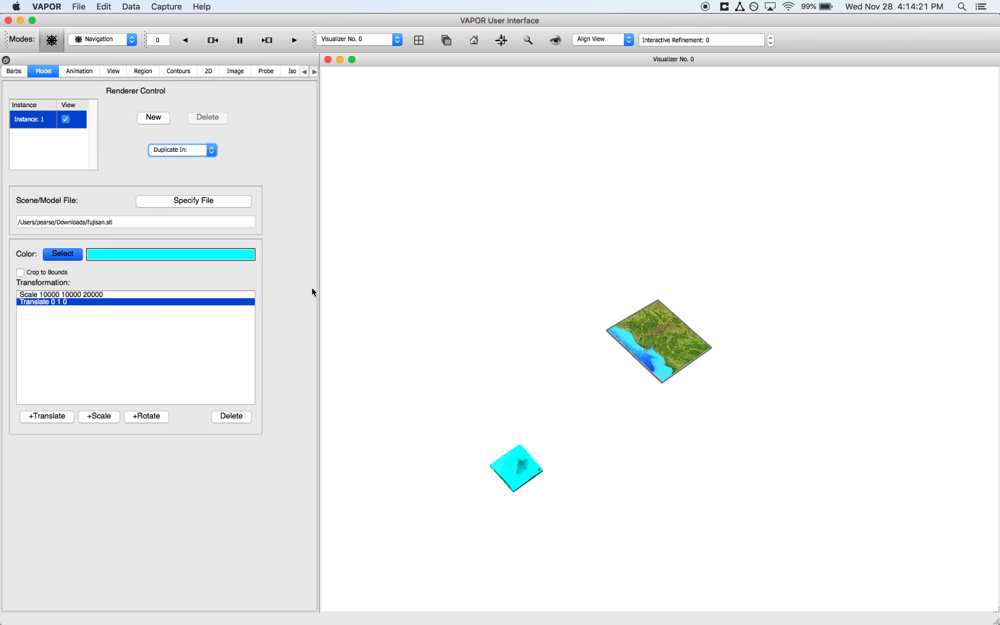
Set the Y offset of the model's Translate transformation to 2
left_click(59, 304)
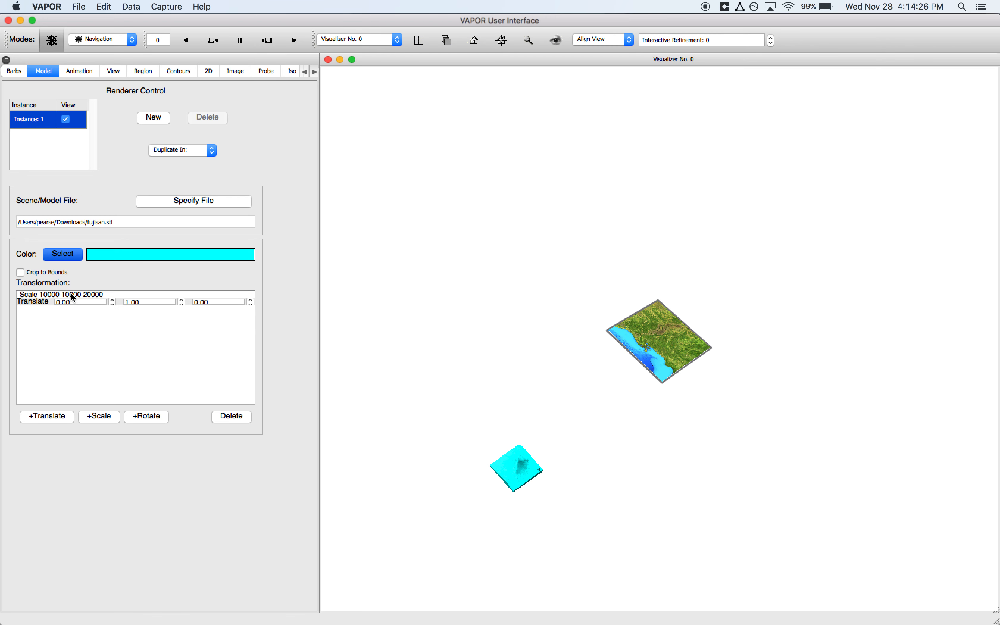
left_click(129, 303)
key("BackSpace")
type("2")
key("Return")
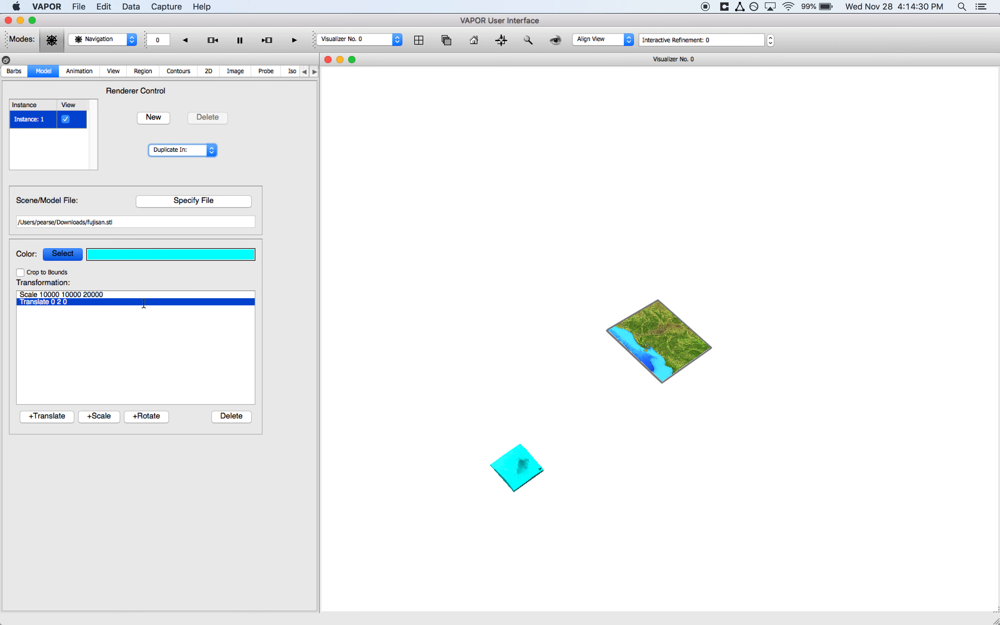
Increase the Y offset of the model's Translate transformation to 8
double_click(62, 304)
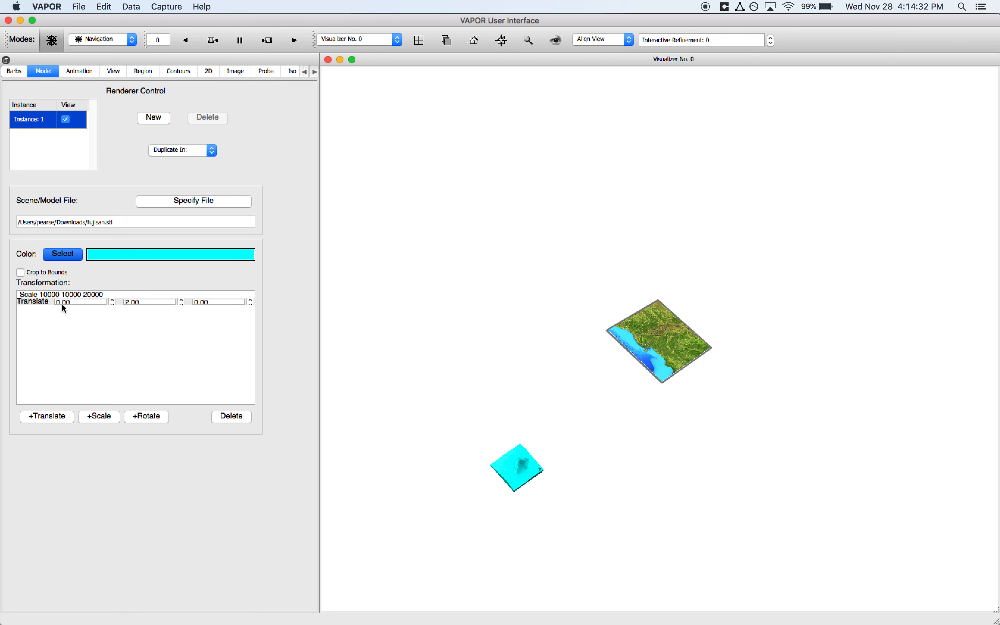
left_click(127, 302)
double_click(181, 299)
key("Return")
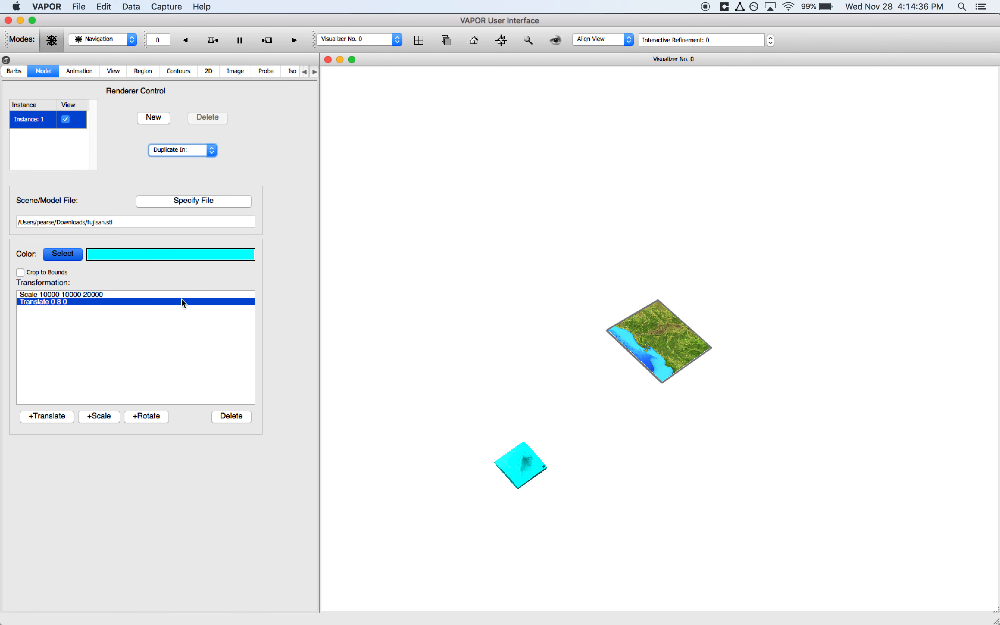
Open the Y offset of the model's Translate transformation for editing
double_click(62, 303)
left_click(151, 302)
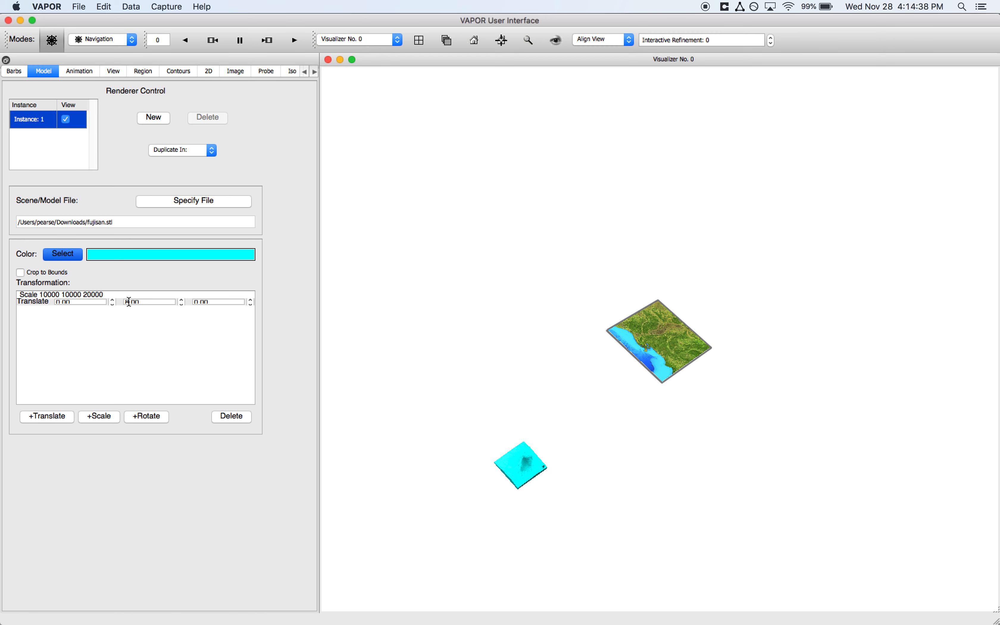